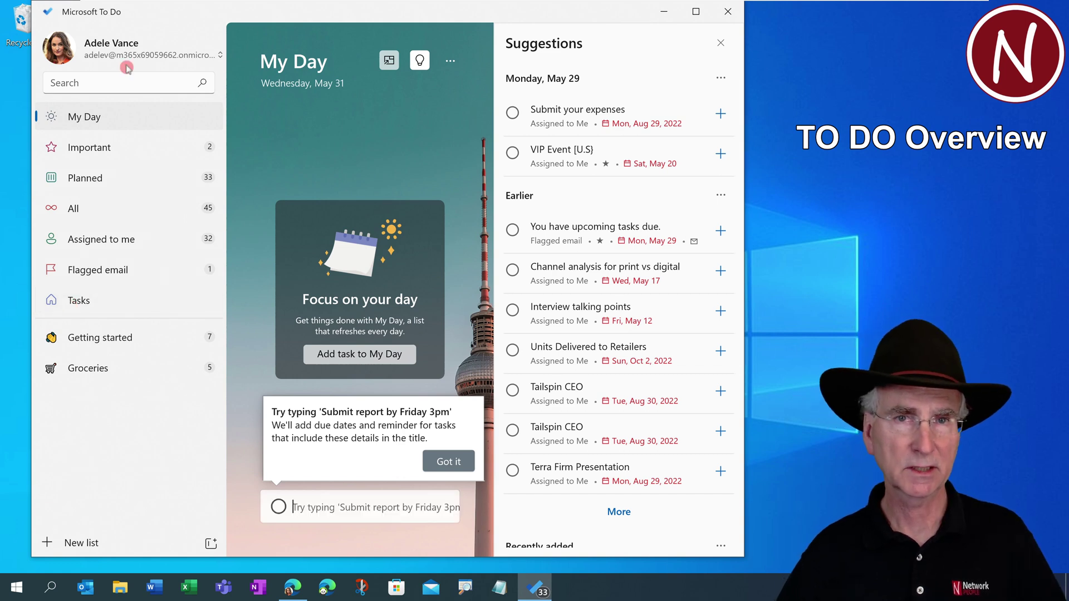
Review the app settings from General through Theme, Smart lists, Connected apps and Notifications, and return to My Day.
{"action": "left_click", "coordinate": [62, 53]}
{"action": "left_click", "coordinate": [97, 116]}
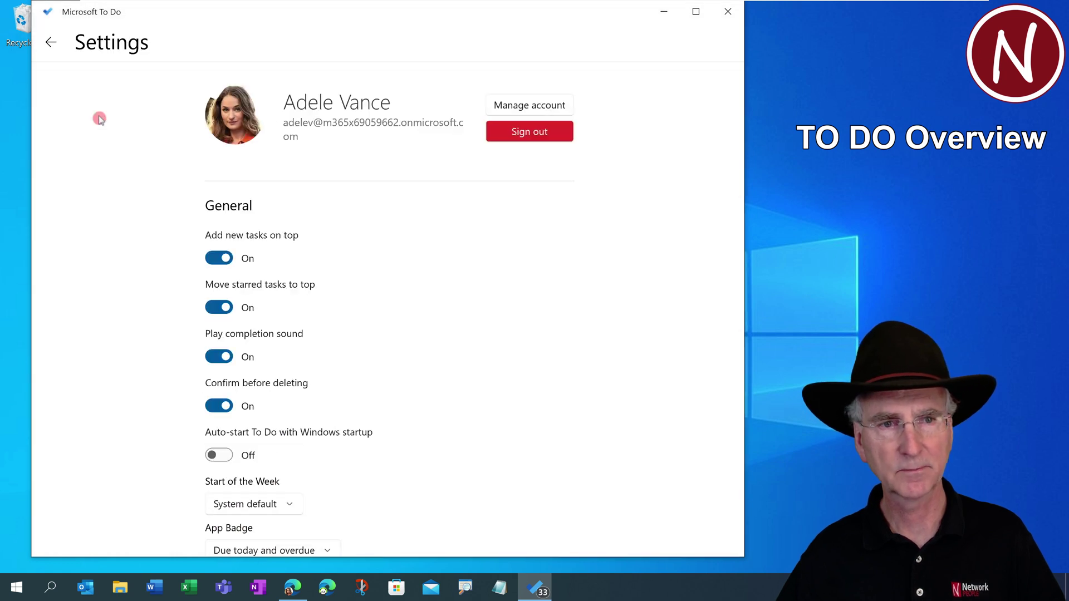
{"action": "scroll", "coordinate": [471, 264], "scroll_direction": "down", "scroll_amount": 3}
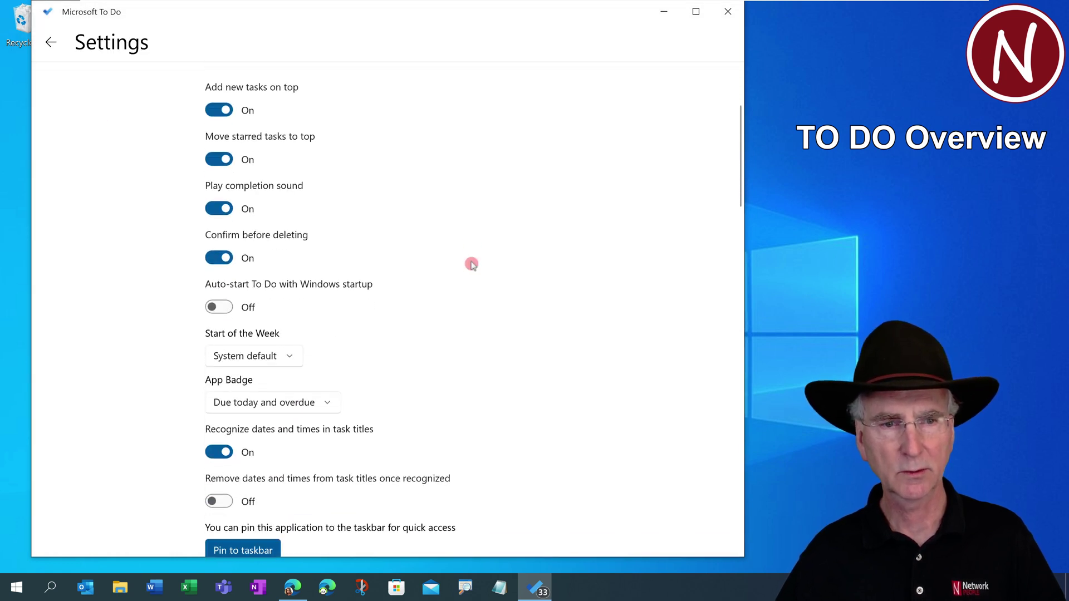
{"action": "scroll", "coordinate": [471, 264], "scroll_direction": "down", "scroll_amount": 4}
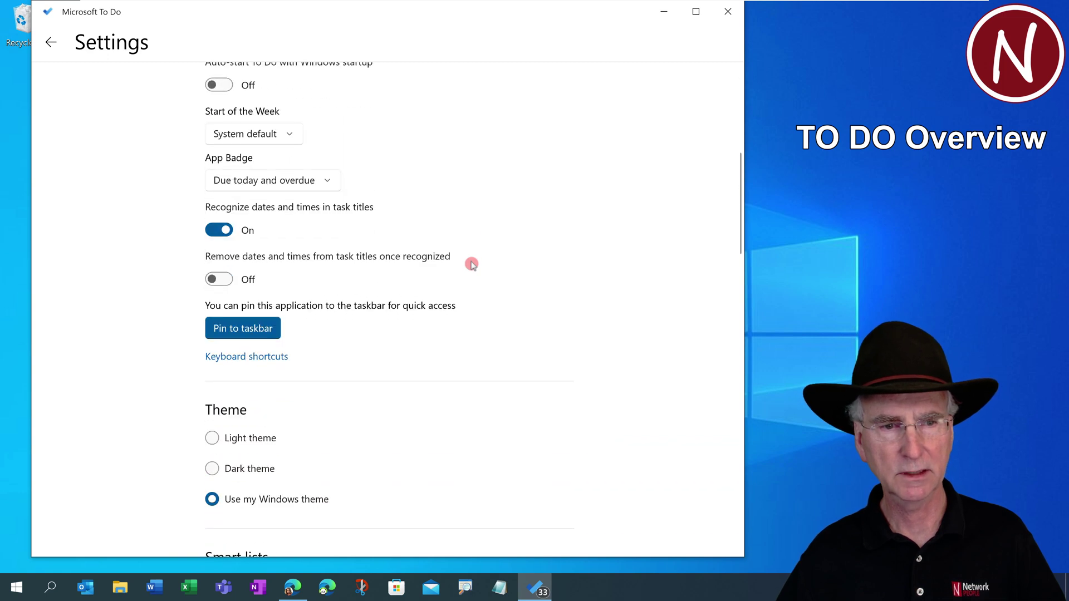
{"action": "scroll", "coordinate": [471, 264], "scroll_direction": "down", "scroll_amount": 8}
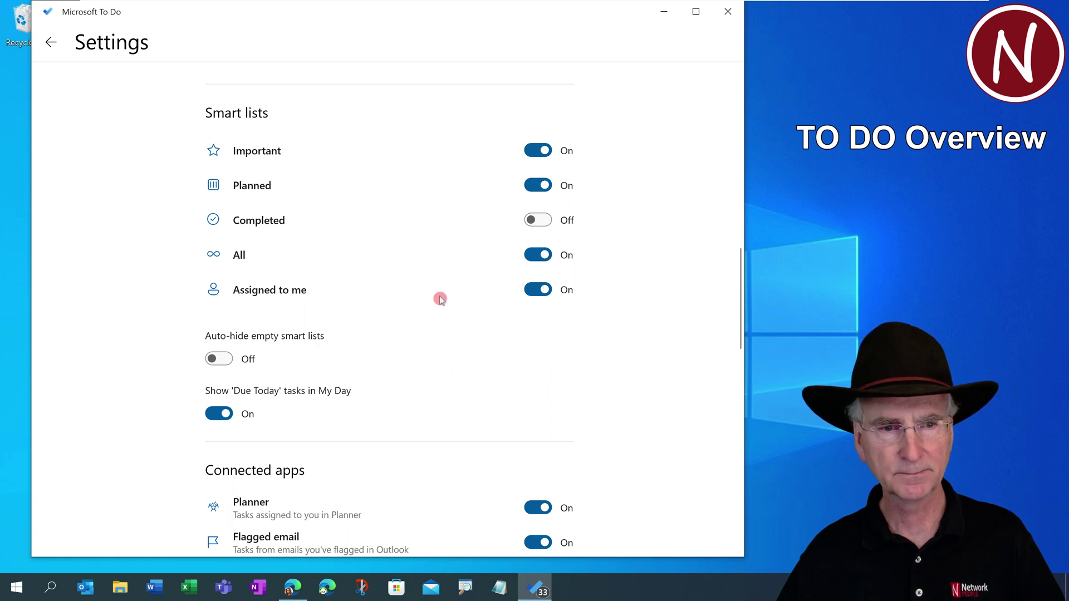
{"action": "scroll", "coordinate": [440, 299], "scroll_direction": "down", "scroll_amount": 3}
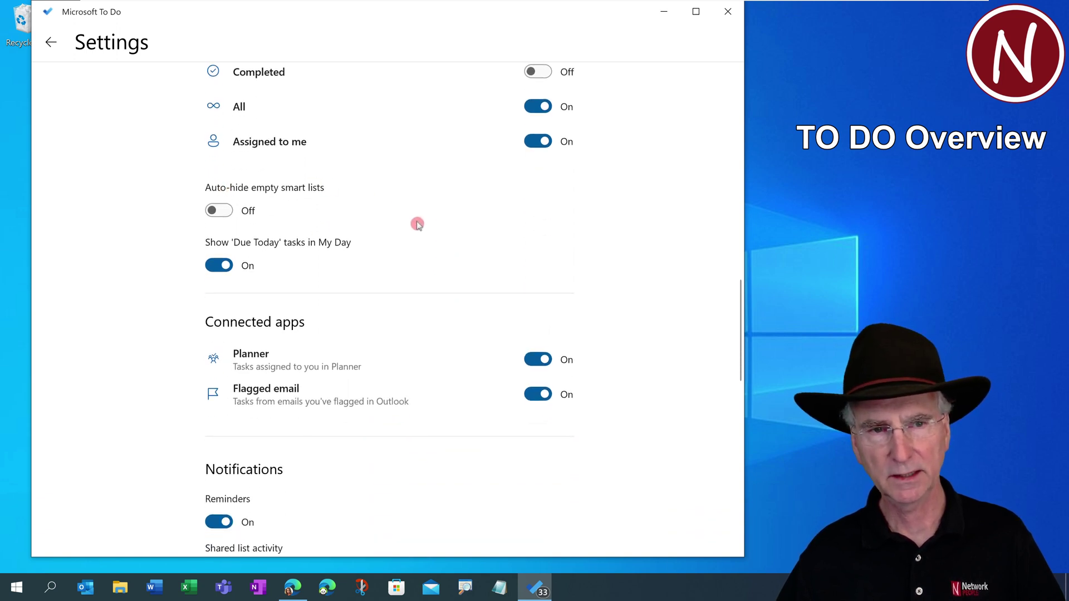
{"action": "scroll", "coordinate": [417, 224], "scroll_direction": "down", "scroll_amount": 1}
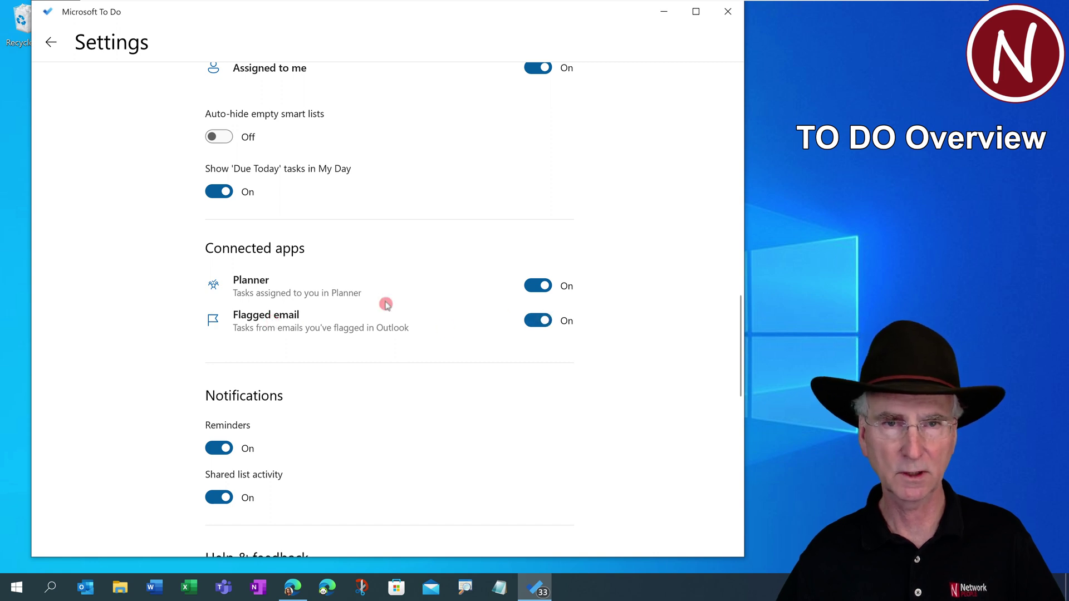
{"action": "left_click", "coordinate": [51, 44]}
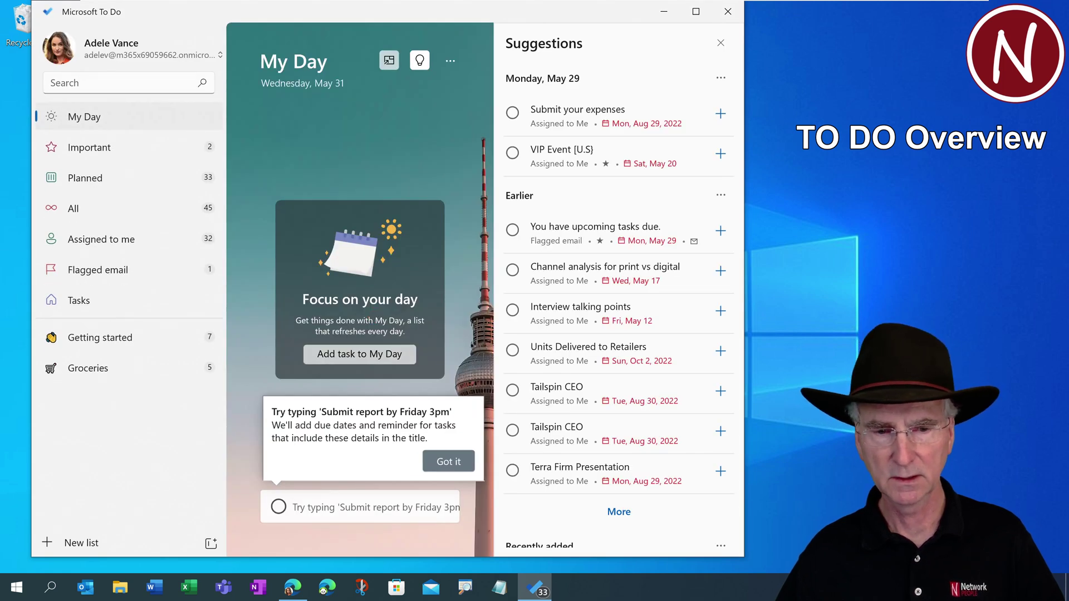
Switch to the browser, read the quick-start article's Planned smart list example, and return to Microsoft To Do.
{"action": "left_click", "coordinate": [293, 589]}
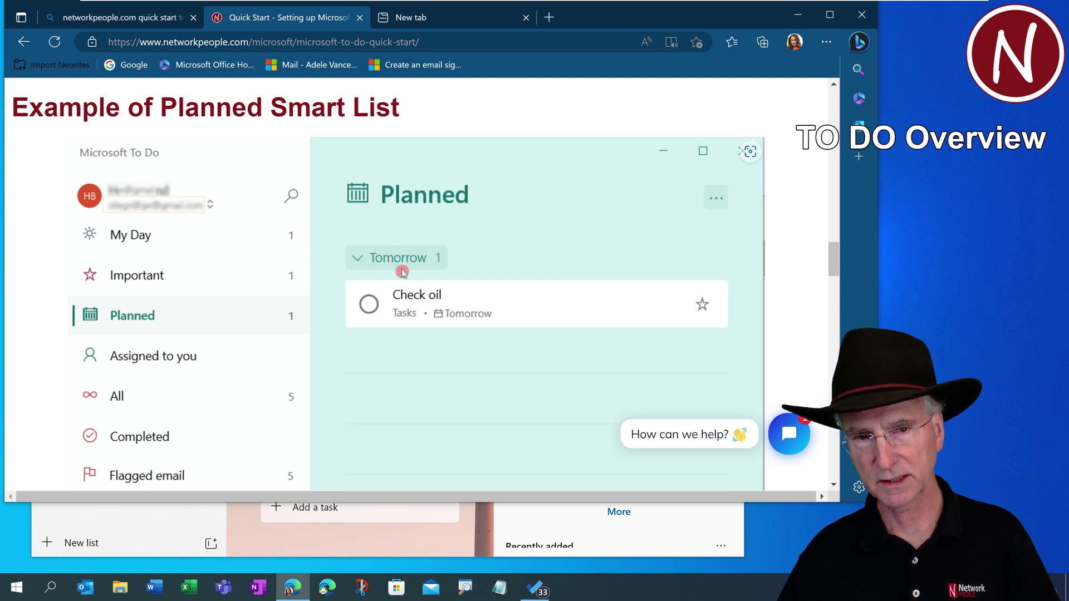
{"action": "scroll", "coordinate": [277, 262], "scroll_direction": "down", "scroll_amount": 3}
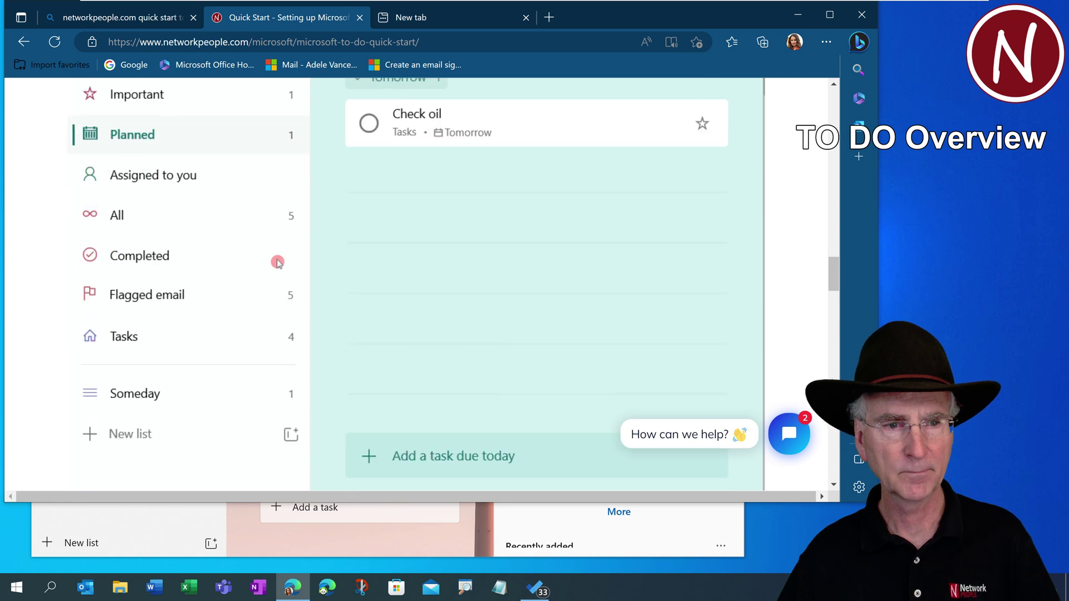
{"action": "scroll", "coordinate": [277, 262], "scroll_direction": "down", "scroll_amount": 8}
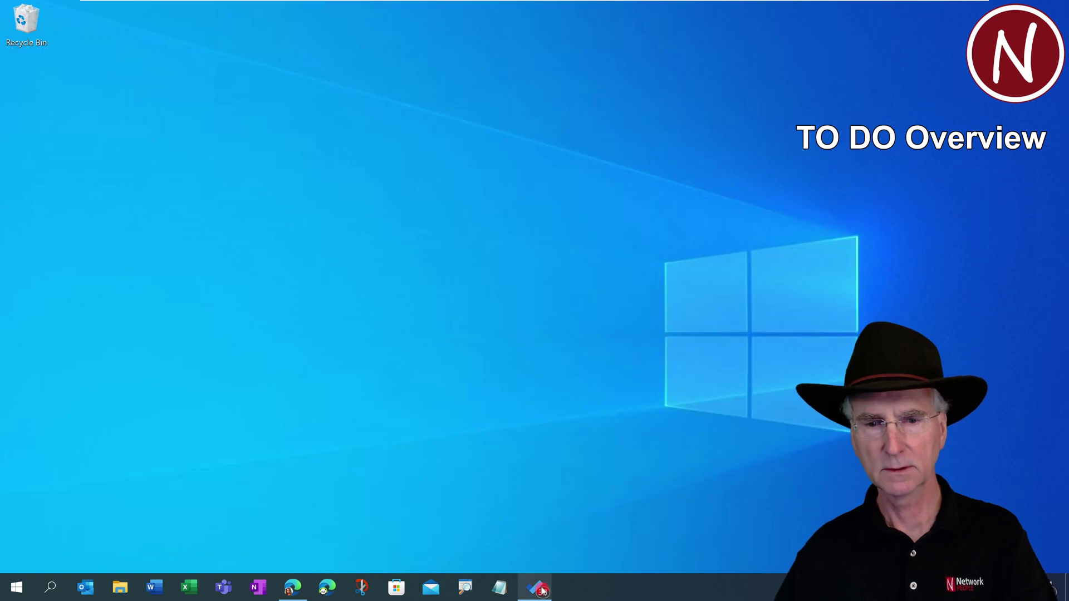
{"action": "left_click", "coordinate": [542, 591]}
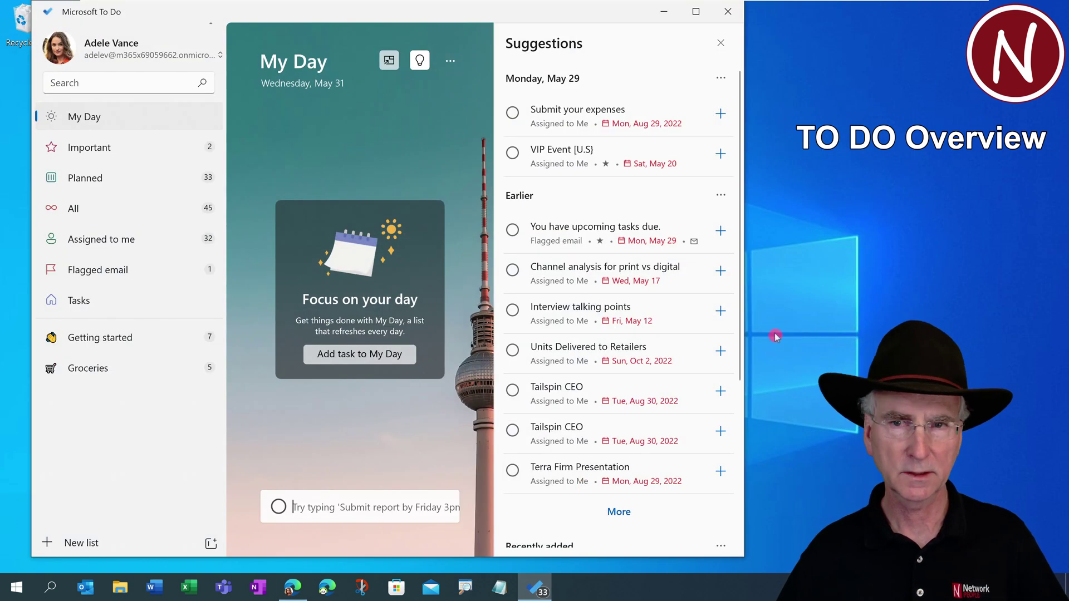
Add the suggested tasks "Submit your expenses" and the first "Tailspin CEO" to My Day.
{"action": "left_click", "coordinate": [83, 121]}
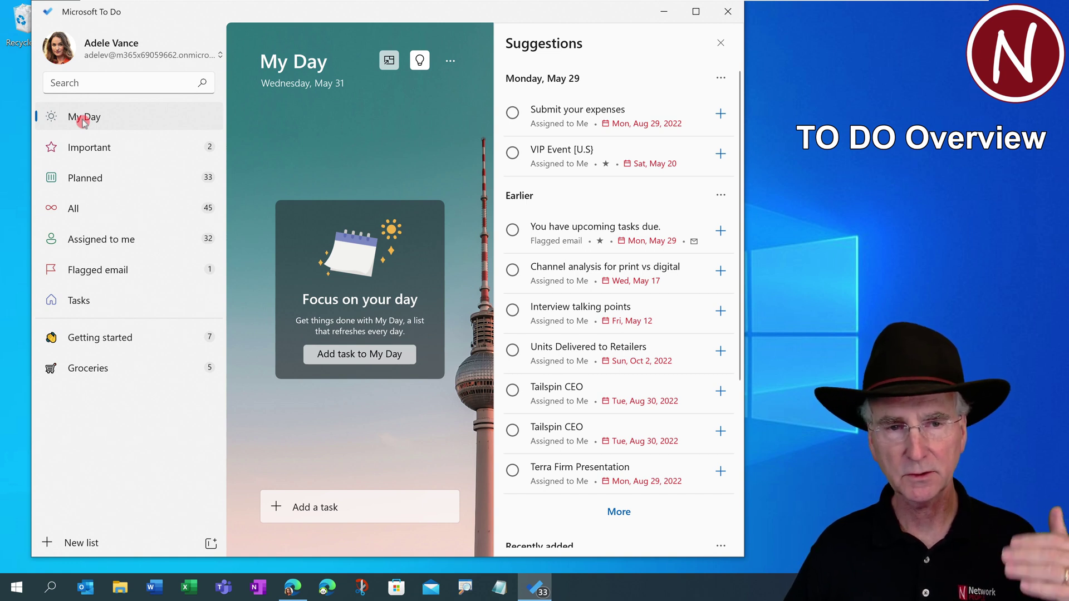
{"action": "left_click", "coordinate": [420, 61]}
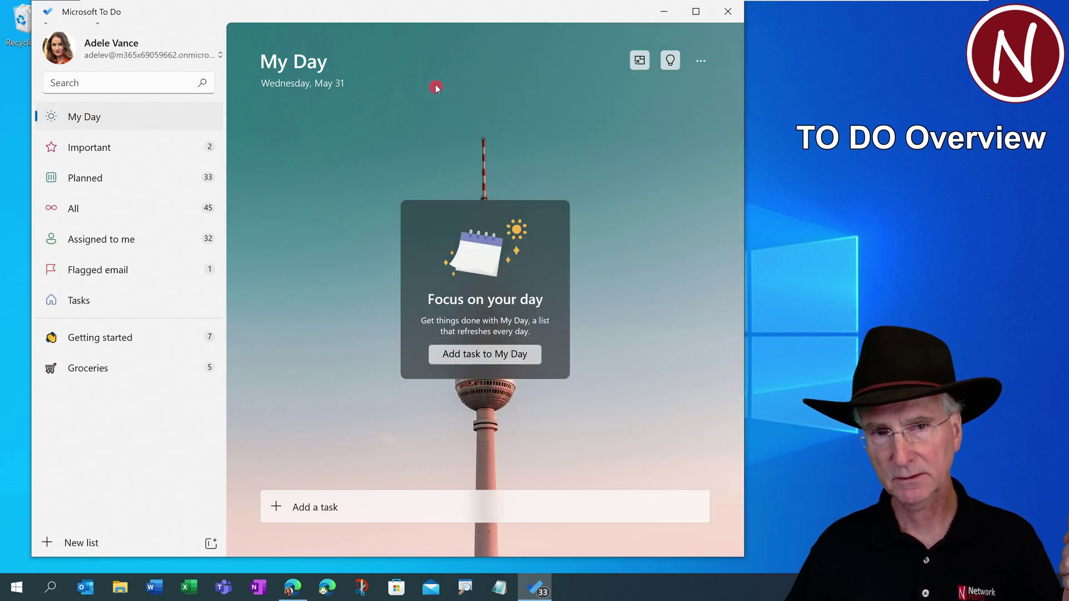
{"action": "left_click", "coordinate": [671, 62]}
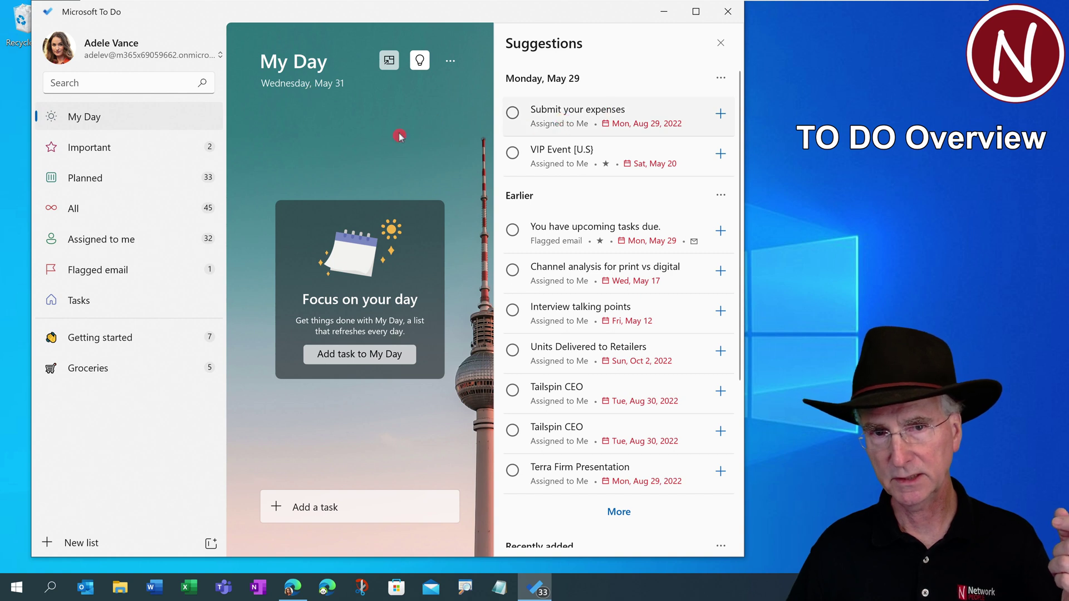
{"action": "left_click", "coordinate": [721, 114]}
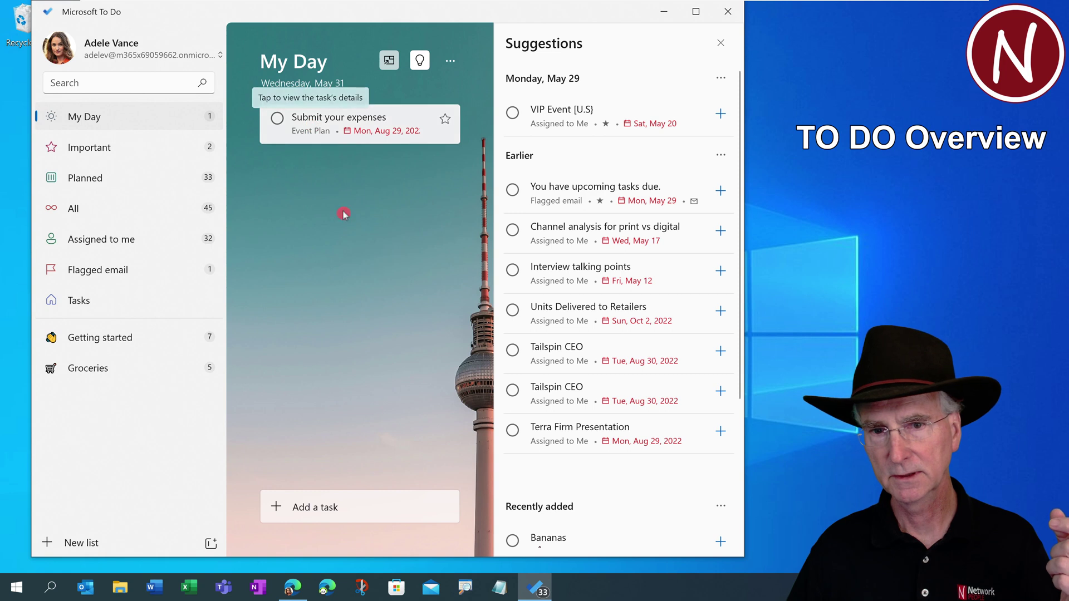
{"action": "left_click", "coordinate": [721, 351]}
Expand the earlier task suggestions and browse down to the recently added ones.
{"action": "left_click", "coordinate": [617, 472]}
{"action": "scroll", "coordinate": [617, 472], "scroll_direction": "down", "scroll_amount": 10}
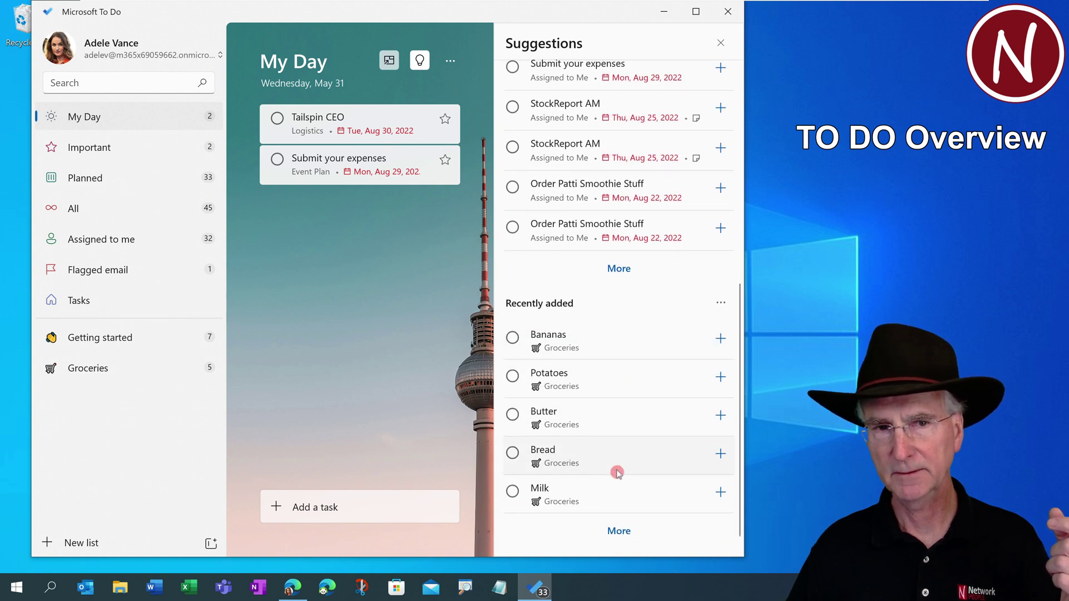
{"action": "scroll", "coordinate": [617, 472], "scroll_direction": "up", "scroll_amount": 10}
{"action": "left_click", "coordinate": [334, 507]}
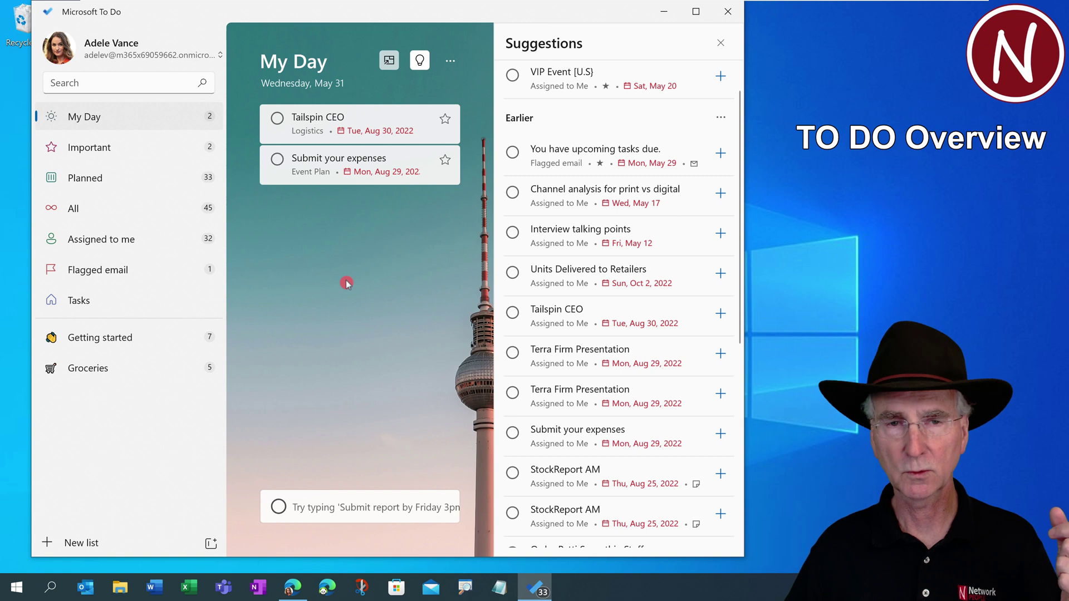
Mark the "Tailspin CEO" task in My Day as important and check the Important list.
{"action": "left_click", "coordinate": [100, 155]}
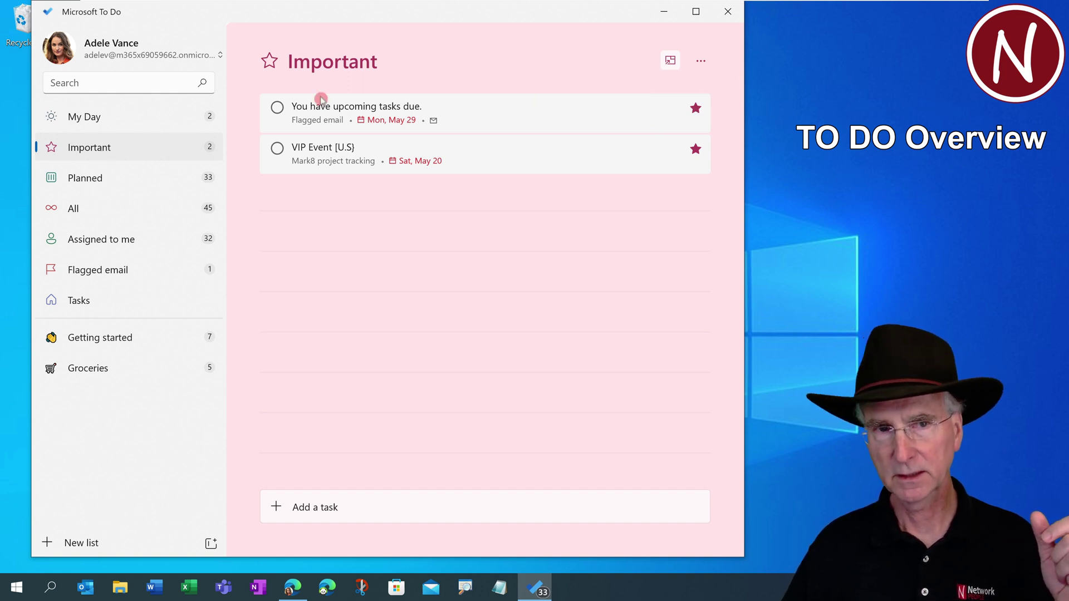
{"action": "left_click", "coordinate": [88, 121]}
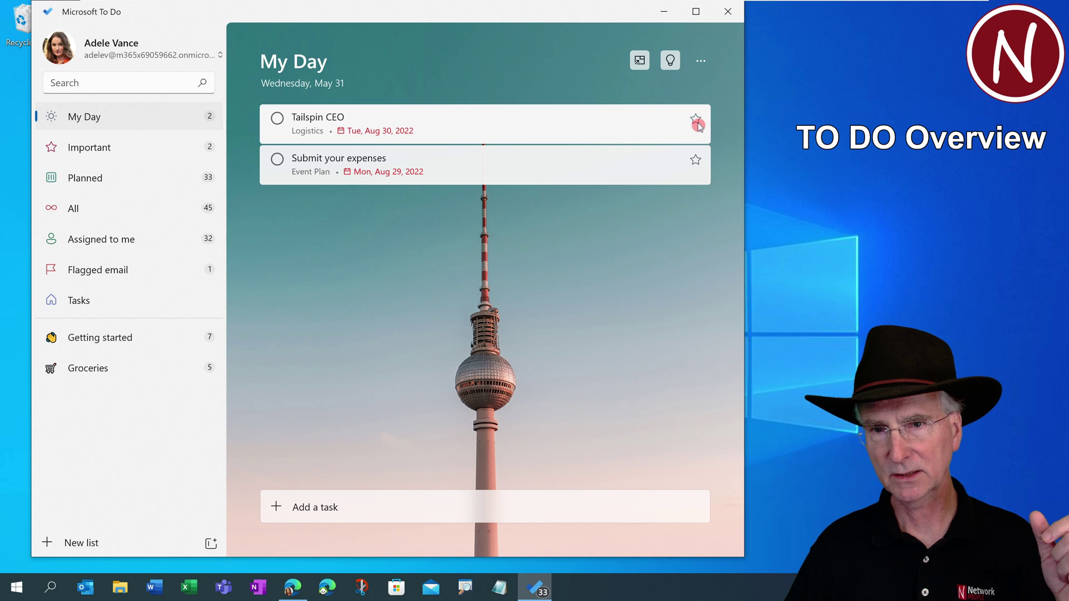
{"action": "left_click", "coordinate": [106, 154]}
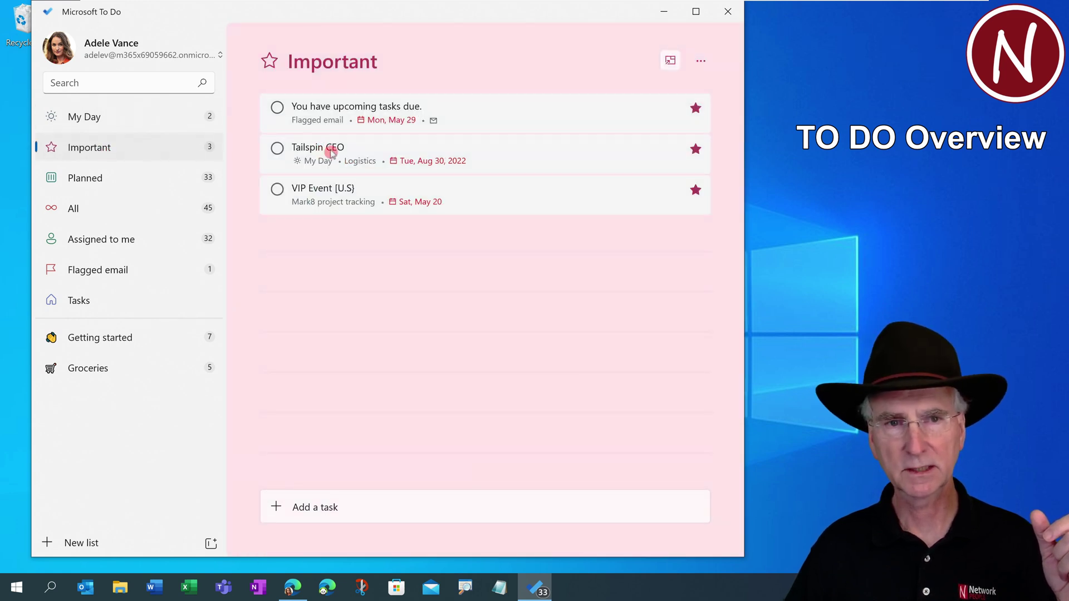
Expand the Earlier group in the Planned list and look through its tasks.
{"action": "left_click", "coordinate": [125, 183]}
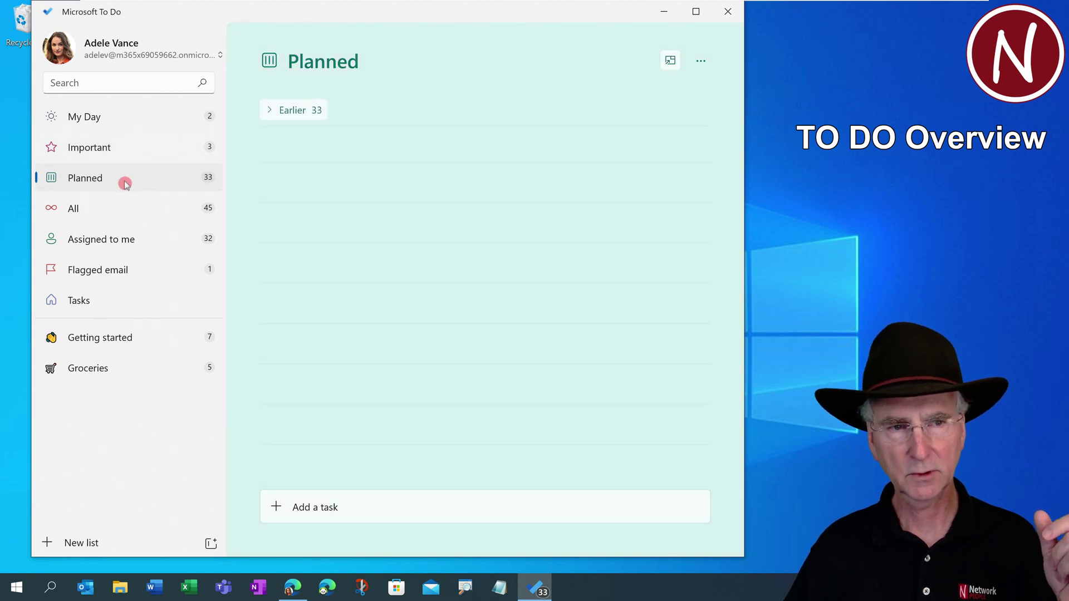
{"action": "left_click", "coordinate": [269, 111]}
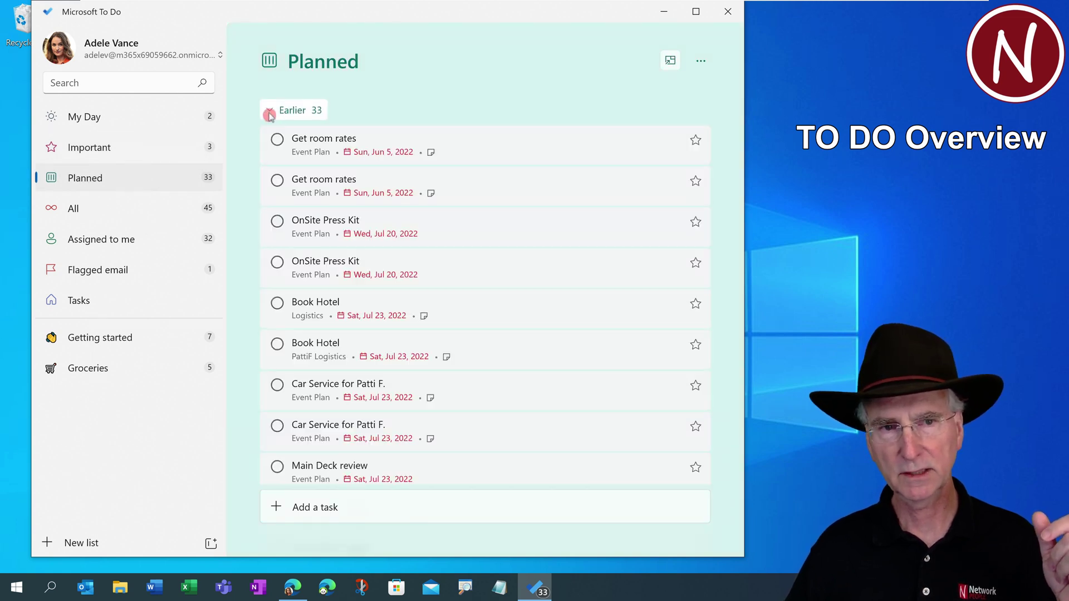
{"action": "scroll", "coordinate": [412, 255], "scroll_direction": "down", "scroll_amount": 3}
{"action": "scroll", "coordinate": [412, 255], "scroll_direction": "down", "scroll_amount": 7}
{"action": "scroll", "coordinate": [412, 254], "scroll_direction": "up", "scroll_amount": 10}
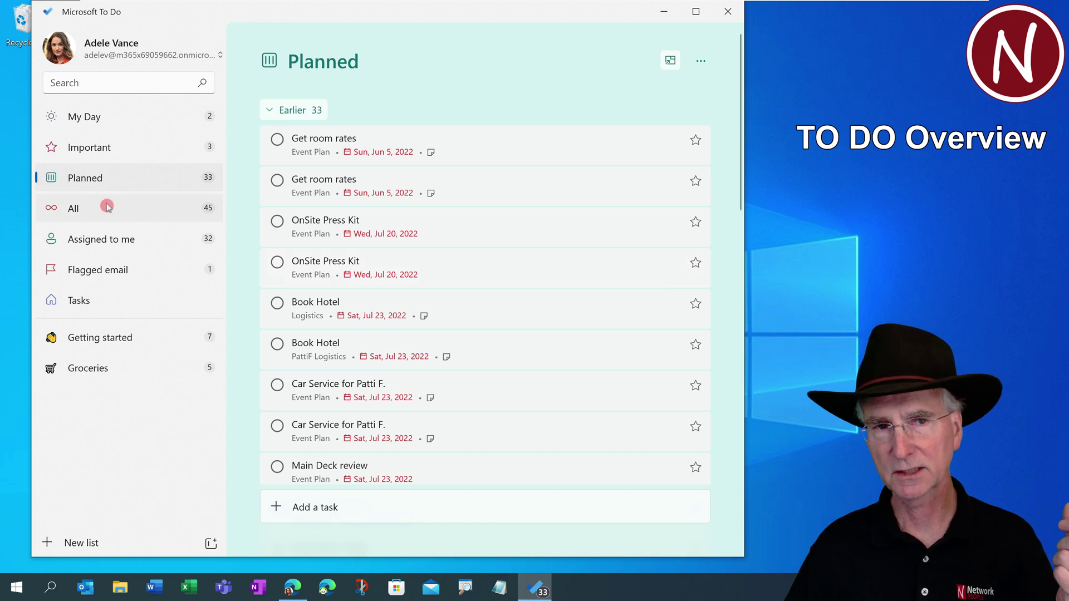
Look through the All list, including its Planner tasks, Flagged email and Getting started groups.
{"action": "left_click", "coordinate": [85, 212]}
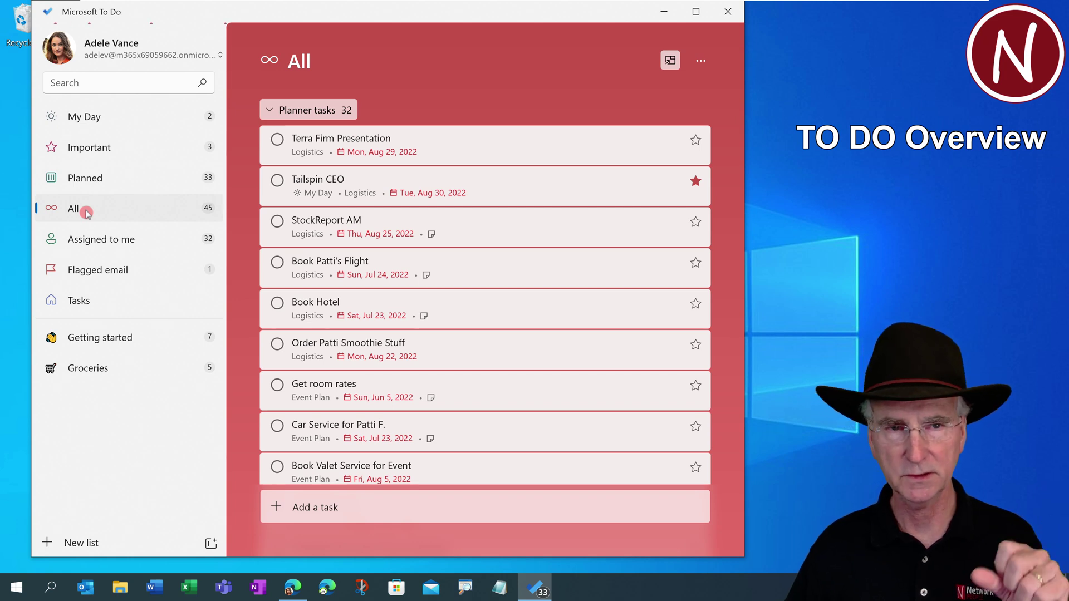
{"action": "left_click", "coordinate": [293, 110]}
{"action": "scroll", "coordinate": [299, 127], "scroll_direction": "up", "scroll_amount": 4}
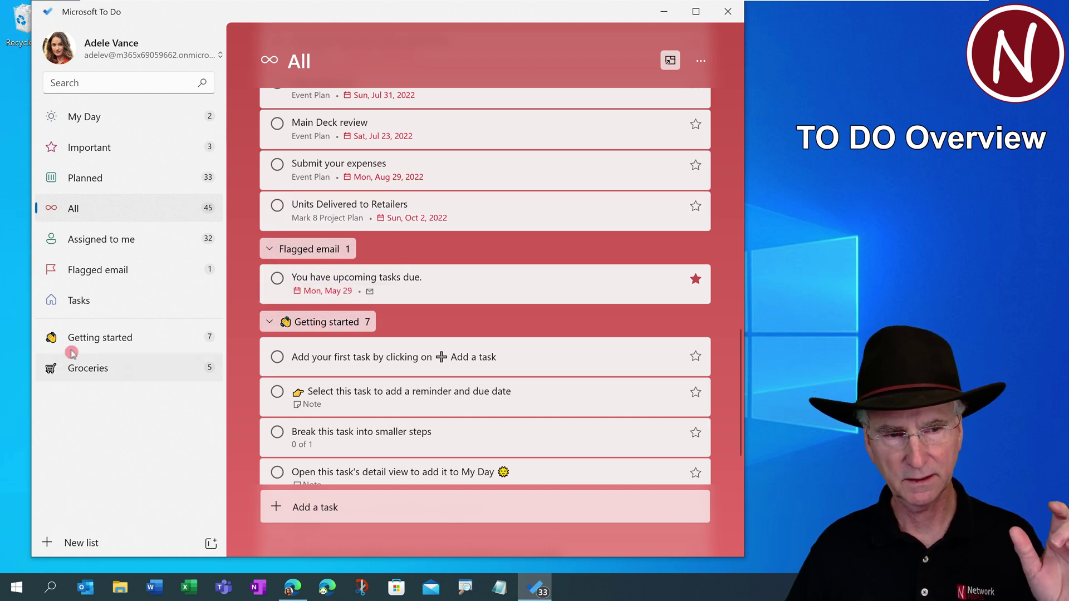
{"action": "scroll", "coordinate": [298, 341], "scroll_direction": "up", "scroll_amount": 15}
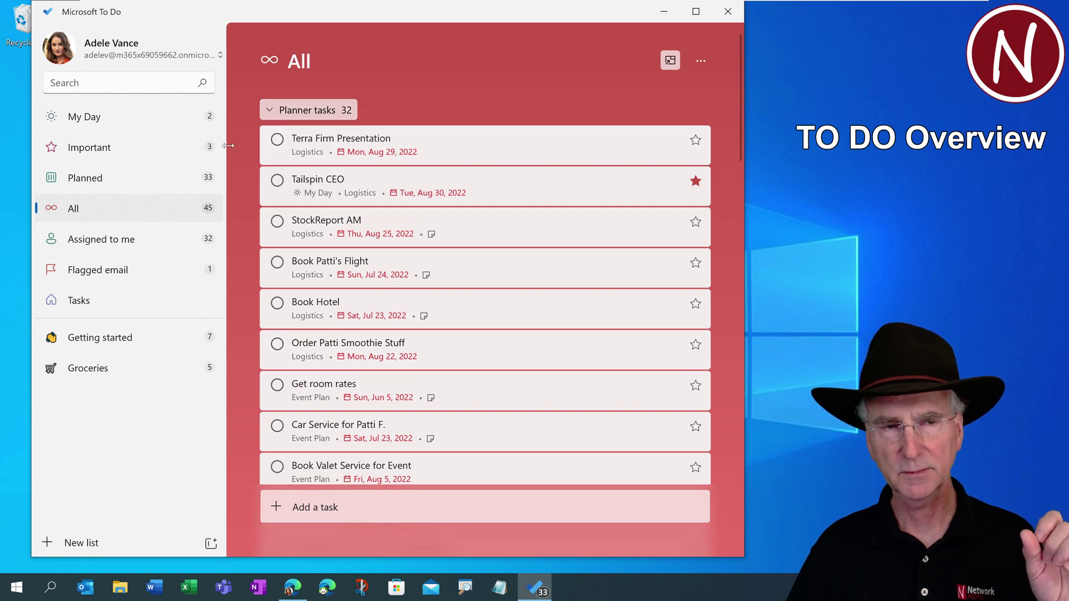
View the Assigned to me, Flagged email and Tasks lists in turn.
{"action": "left_click", "coordinate": [93, 243]}
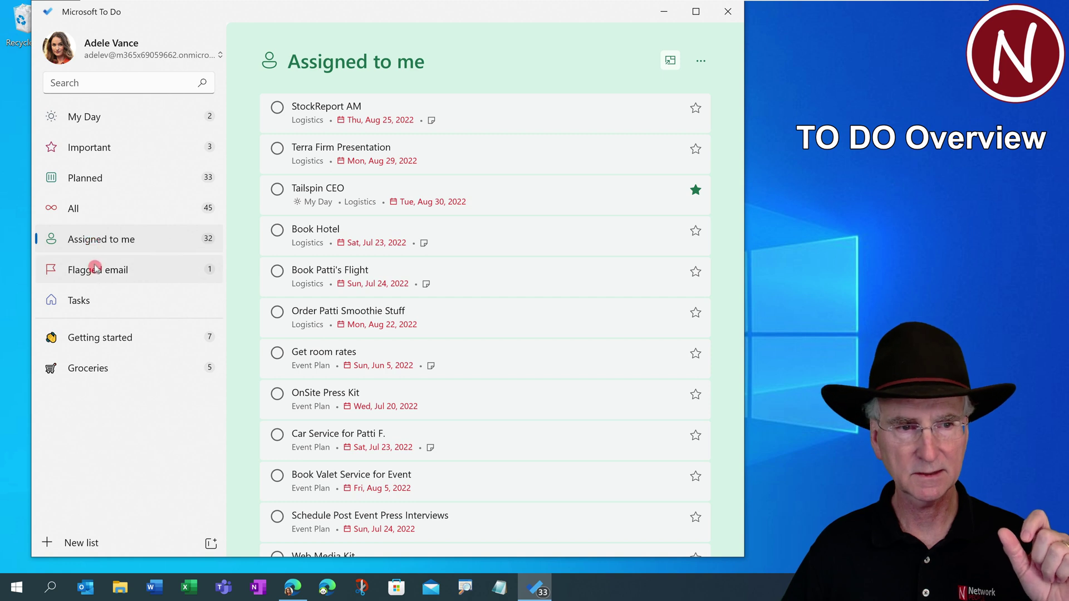
{"action": "left_click", "coordinate": [94, 273]}
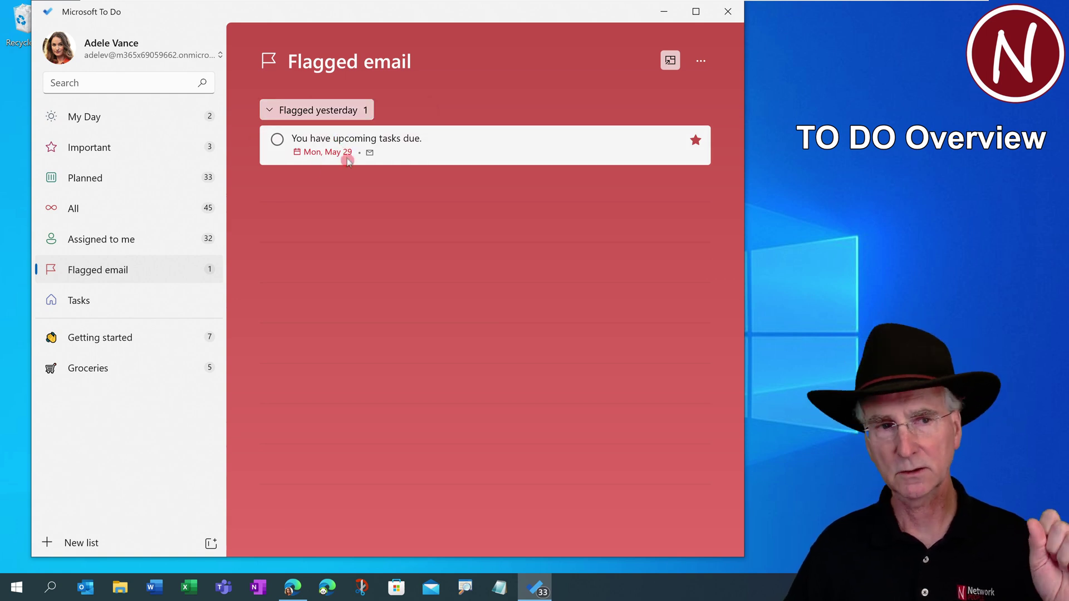
{"action": "left_click", "coordinate": [110, 302]}
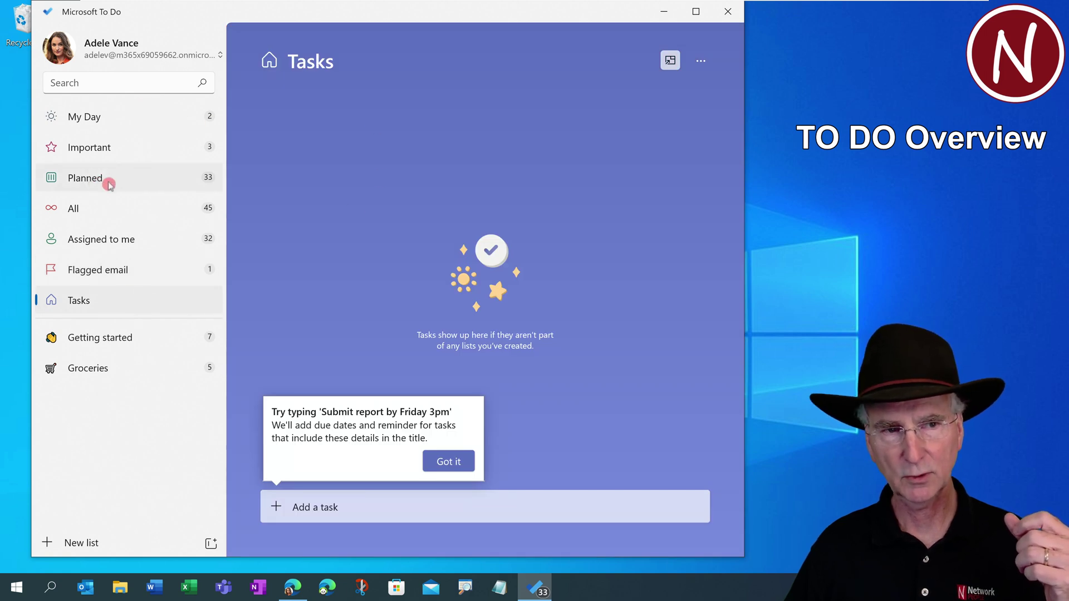
Compare the contents of the Getting started and Groceries lists with the default Tasks list.
{"action": "left_click", "coordinate": [100, 339]}
{"action": "left_click", "coordinate": [96, 361]}
{"action": "left_click", "coordinate": [80, 305]}
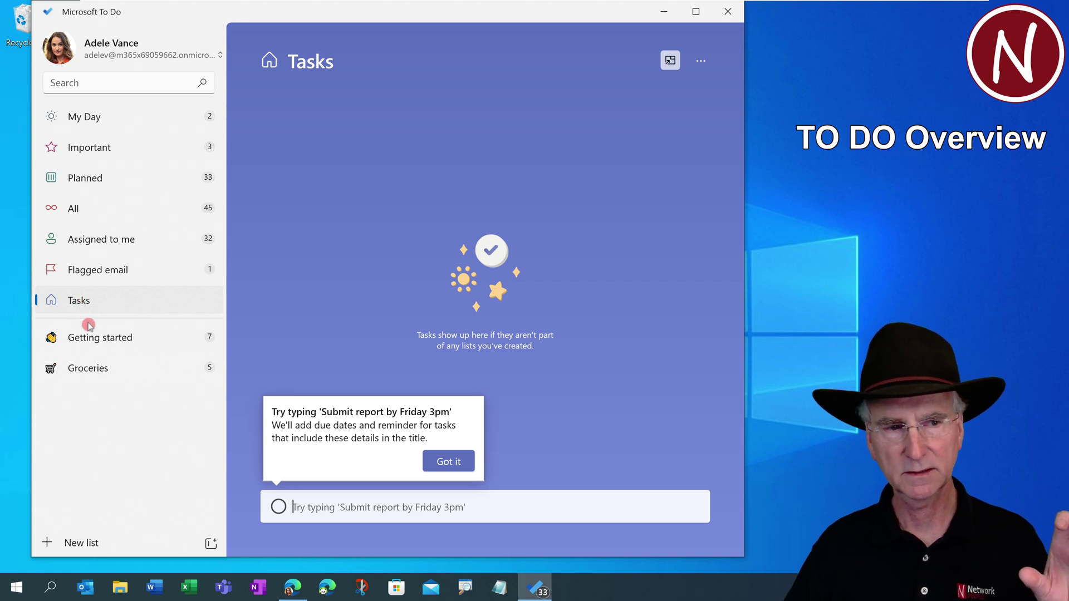
{"action": "left_click", "coordinate": [89, 340]}
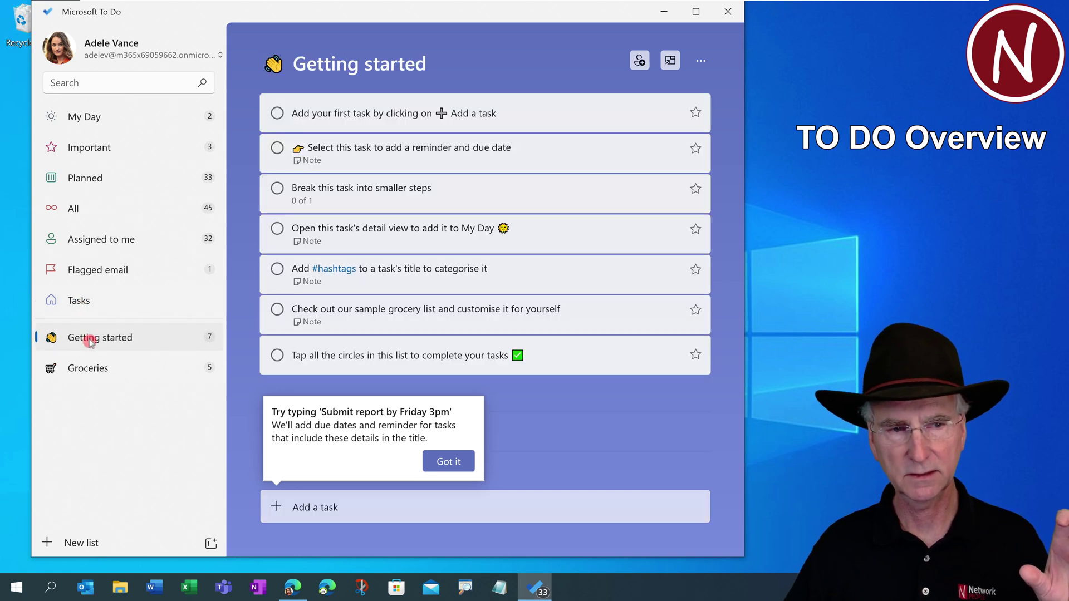
{"action": "left_click", "coordinate": [82, 374]}
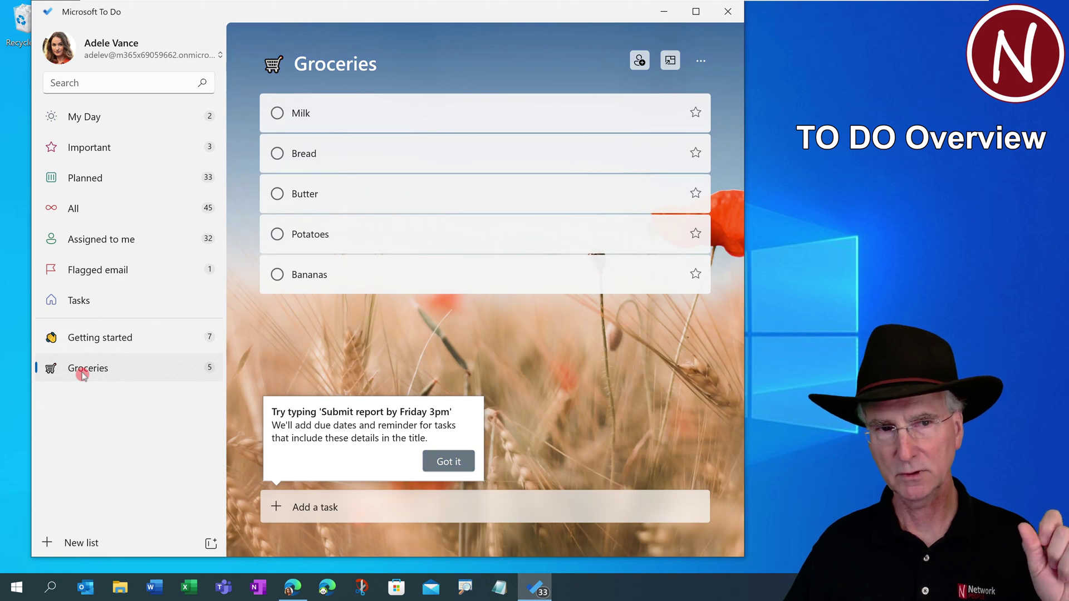
{"action": "left_click", "coordinate": [84, 337]}
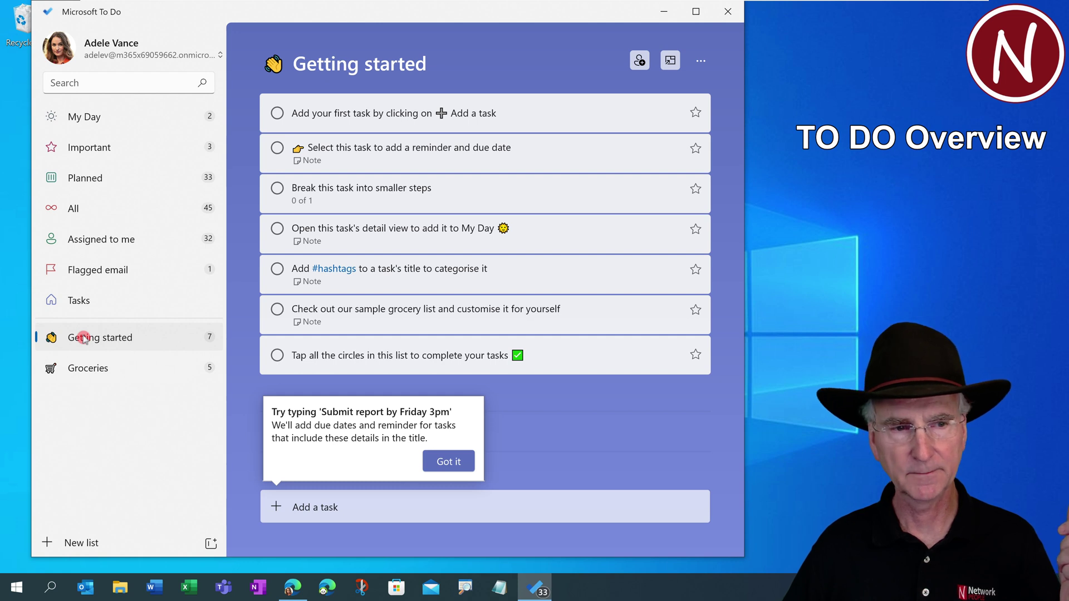
{"action": "left_click", "coordinate": [77, 371]}
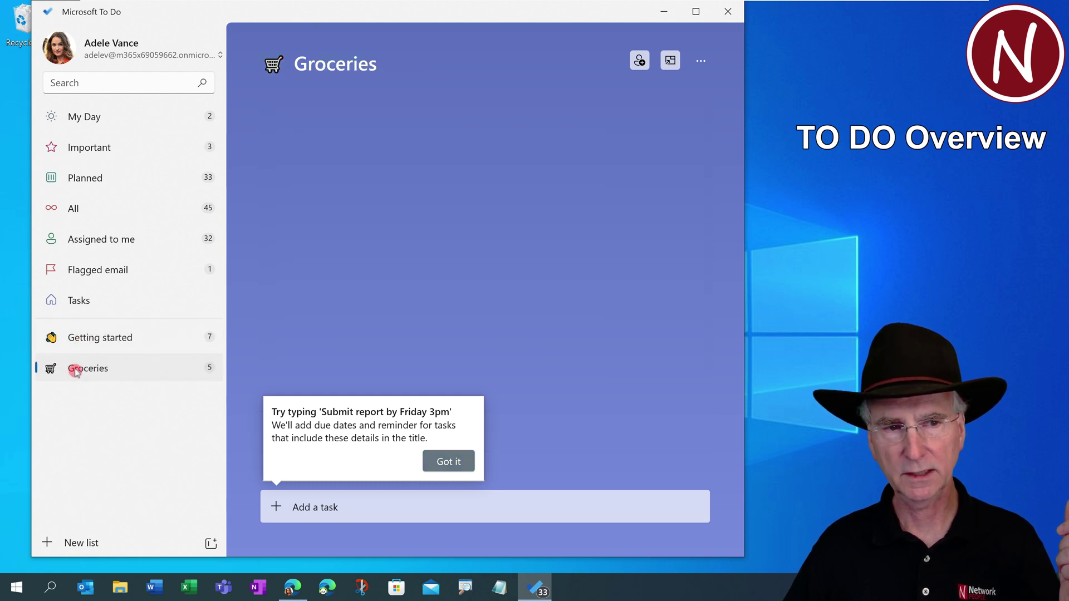
{"action": "left_click", "coordinate": [79, 338]}
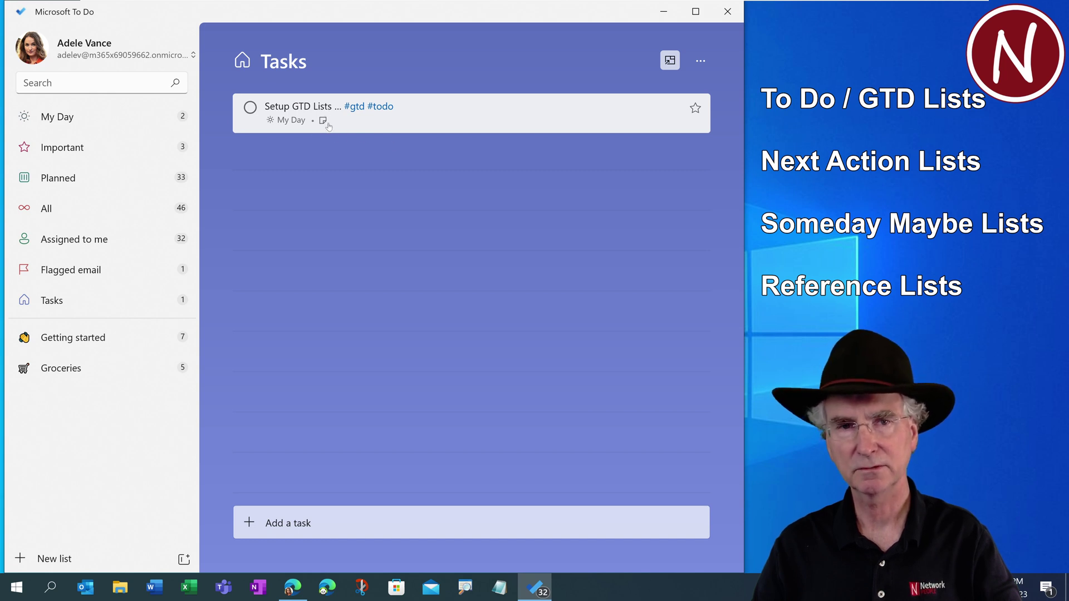
Open the Setup GTD Lists task and review the Next Action, Someday Maybe and Reference Lists headings in its note.
{"action": "left_click", "coordinate": [300, 107]}
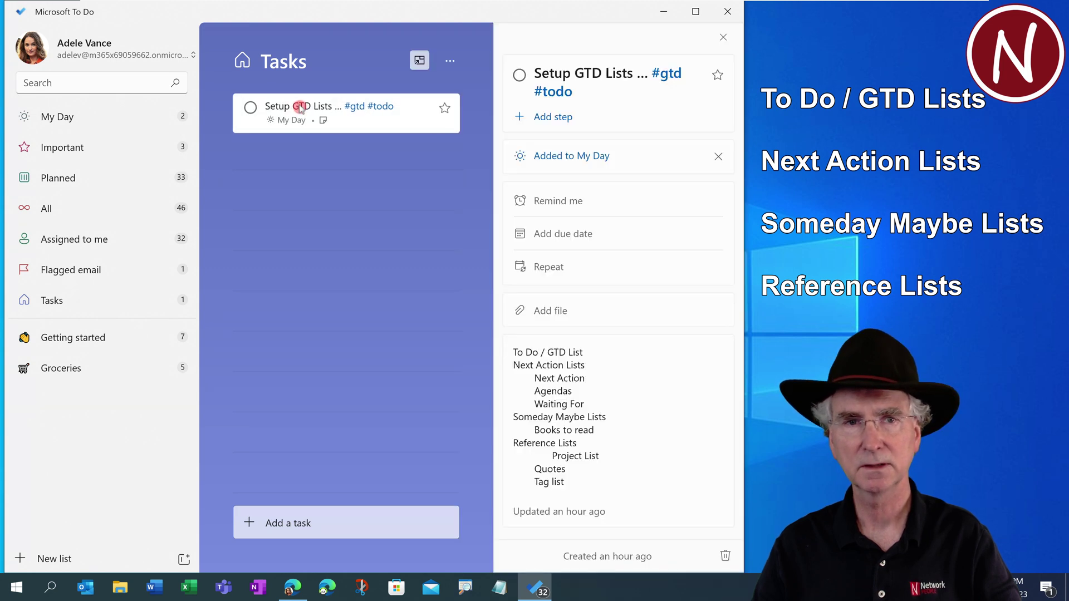
{"action": "left_click", "coordinate": [513, 360]}
{"action": "left_click", "coordinate": [634, 506]}
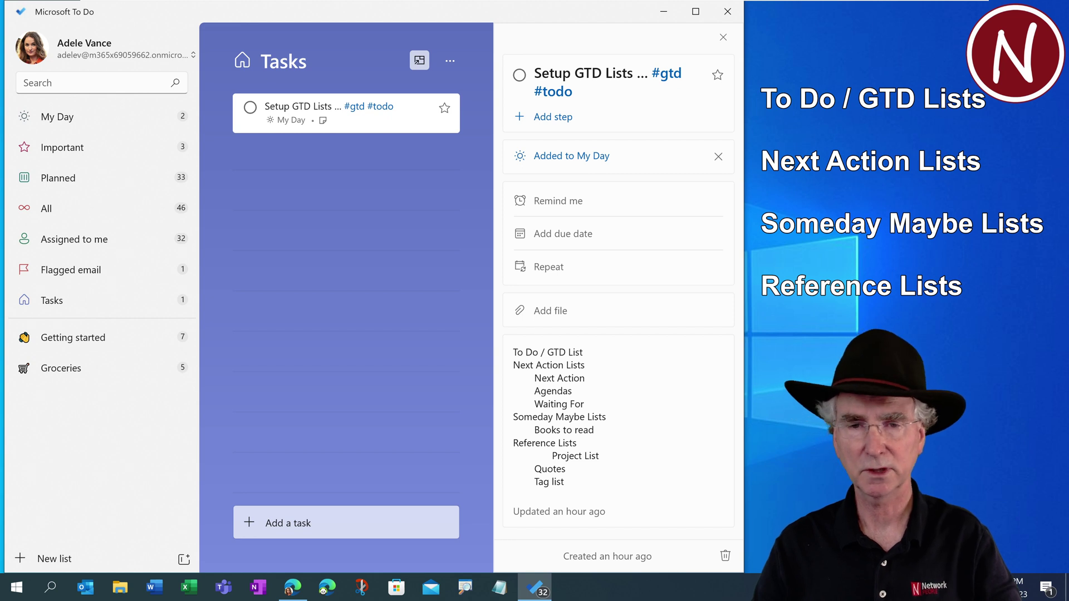
{"action": "left_click", "coordinate": [513, 370]}
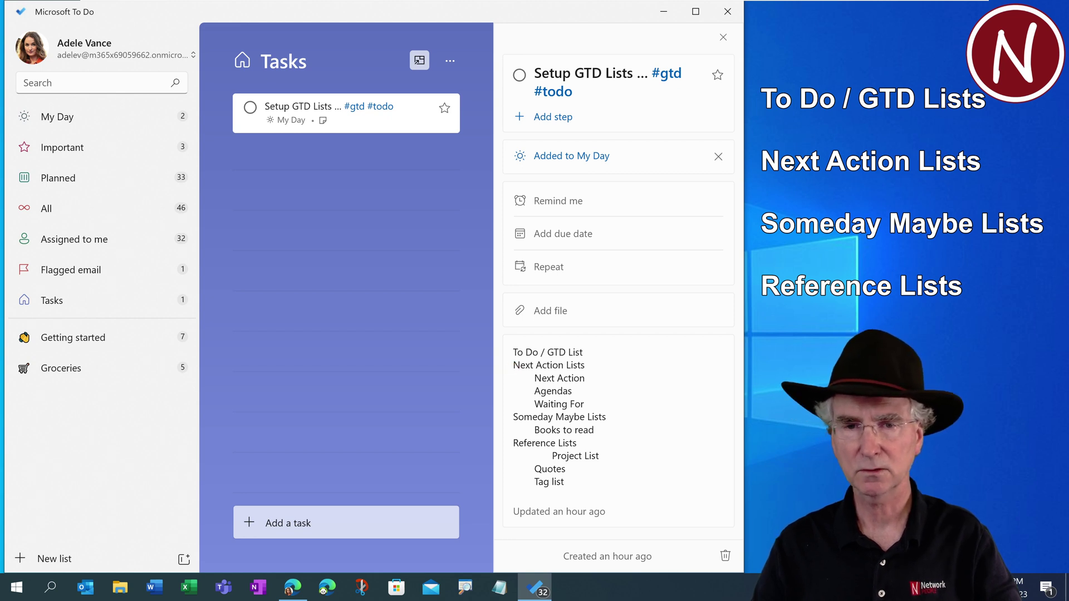
{"action": "left_click_drag", "start_coordinate": [513, 365], "coordinate": [585, 364]}
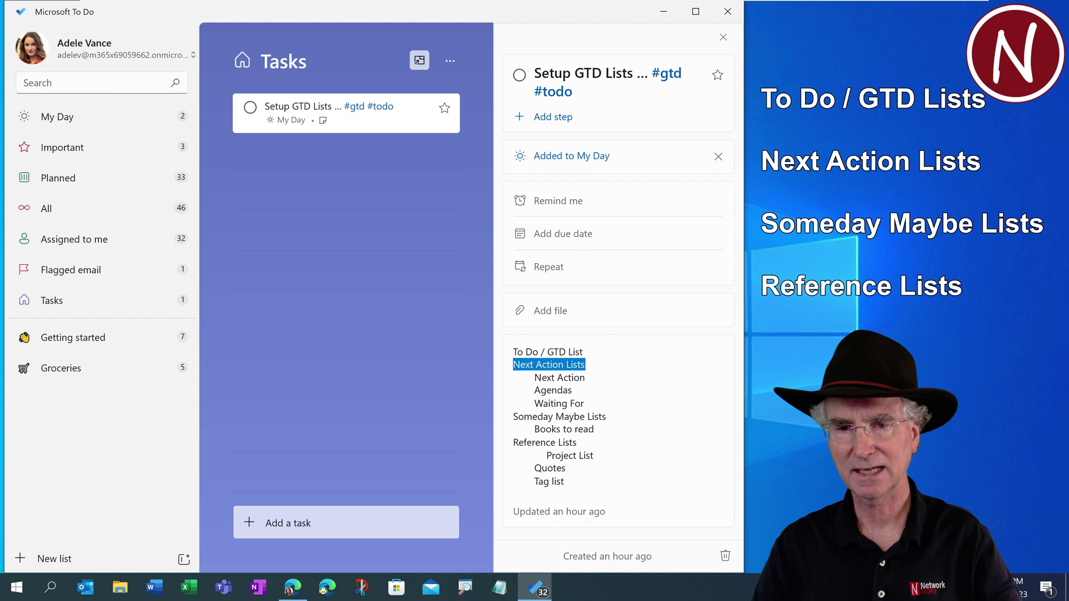
{"action": "left_click", "coordinate": [513, 416]}
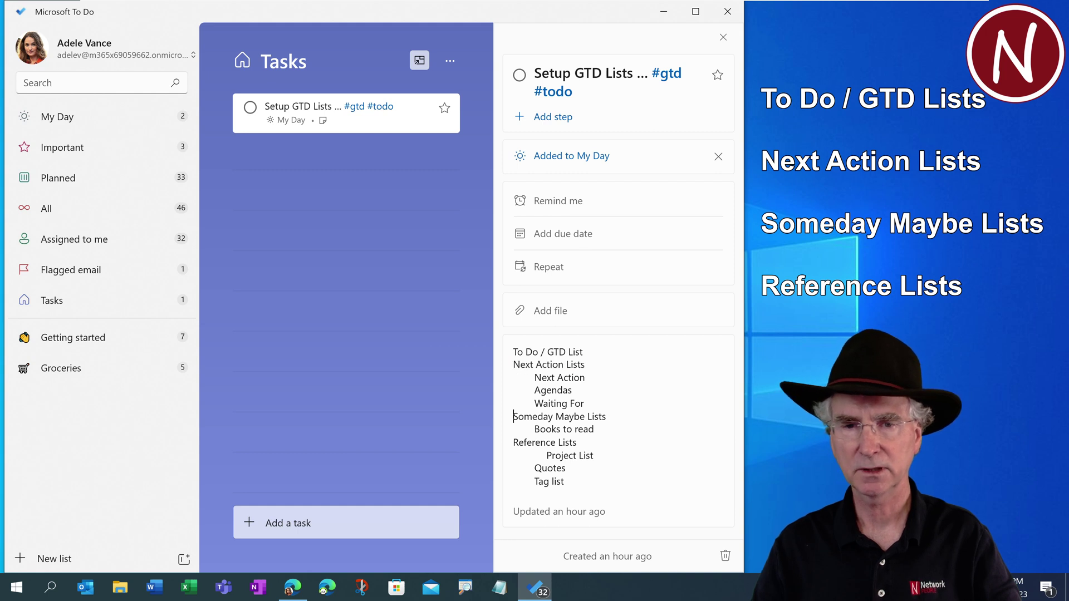
{"action": "key", "text": "ctrl+shift+Right"}
{"action": "key", "text": "ctrl+shift+Right"}
{"action": "key", "text": "ctrl+shift+Right"}
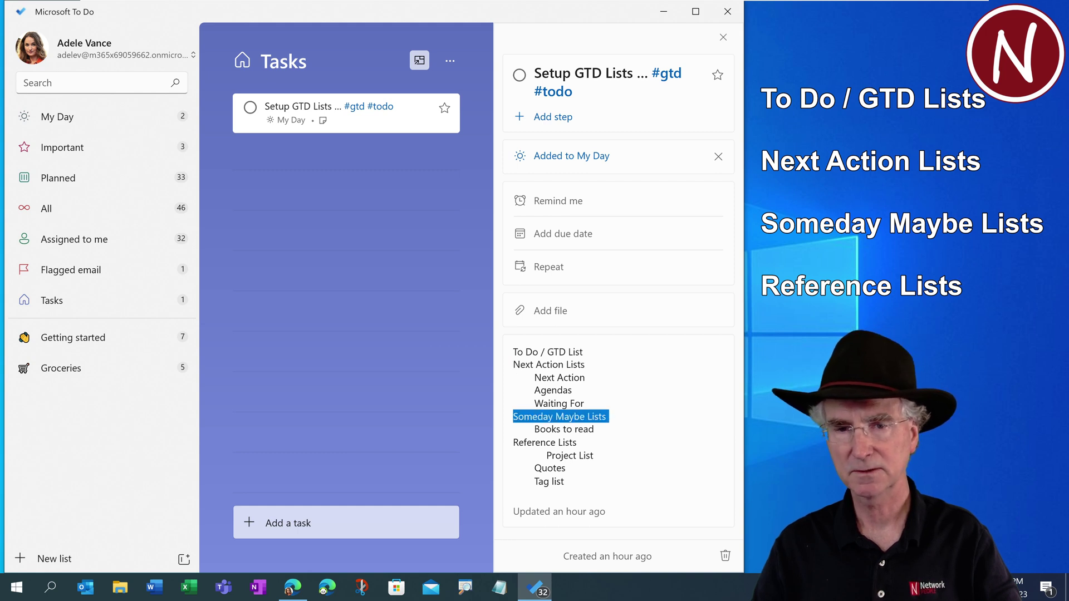
{"action": "left_click", "coordinate": [514, 442]}
{"action": "left_click_drag", "start_coordinate": [513, 442], "coordinate": [579, 443]}
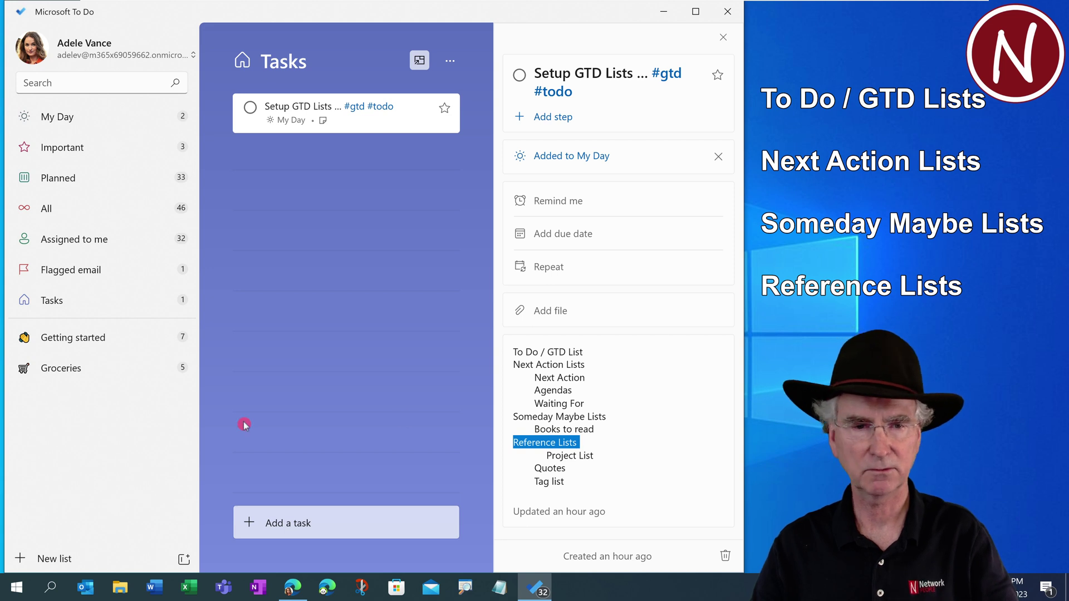
Create a list group named Next Action List.
{"action": "left_click", "coordinate": [183, 561]}
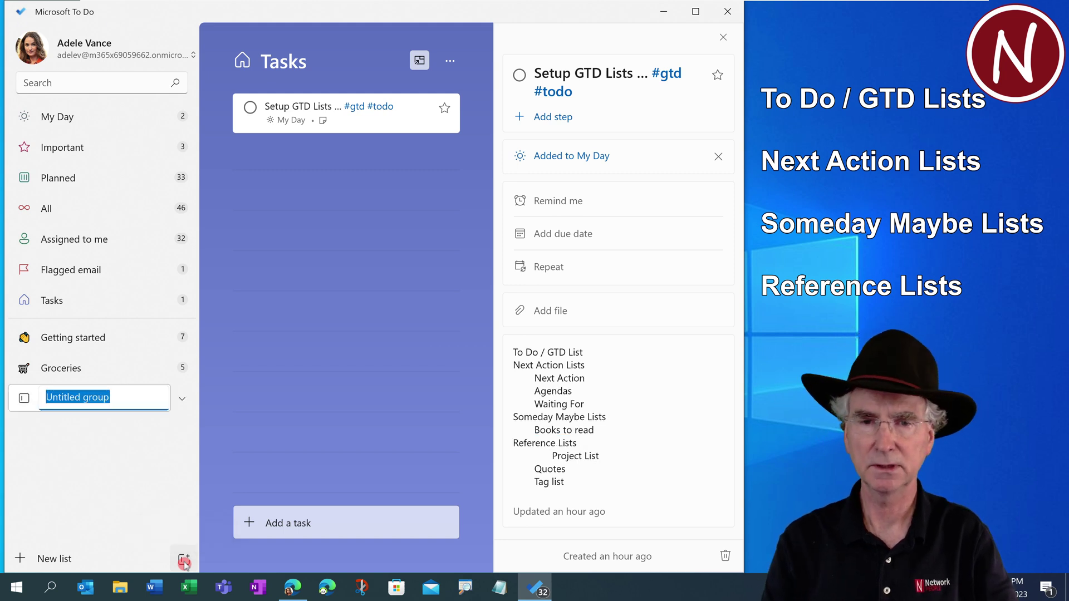
{"action": "type", "text": "Next Action"}
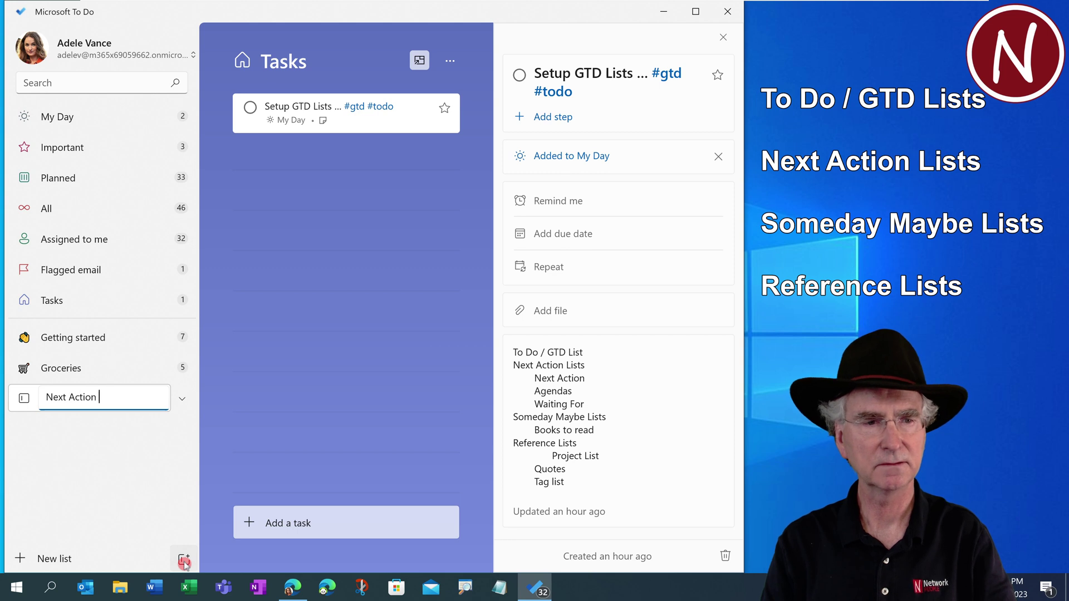
{"action": "type", "text": " List"}
{"action": "key", "text": "Return"}
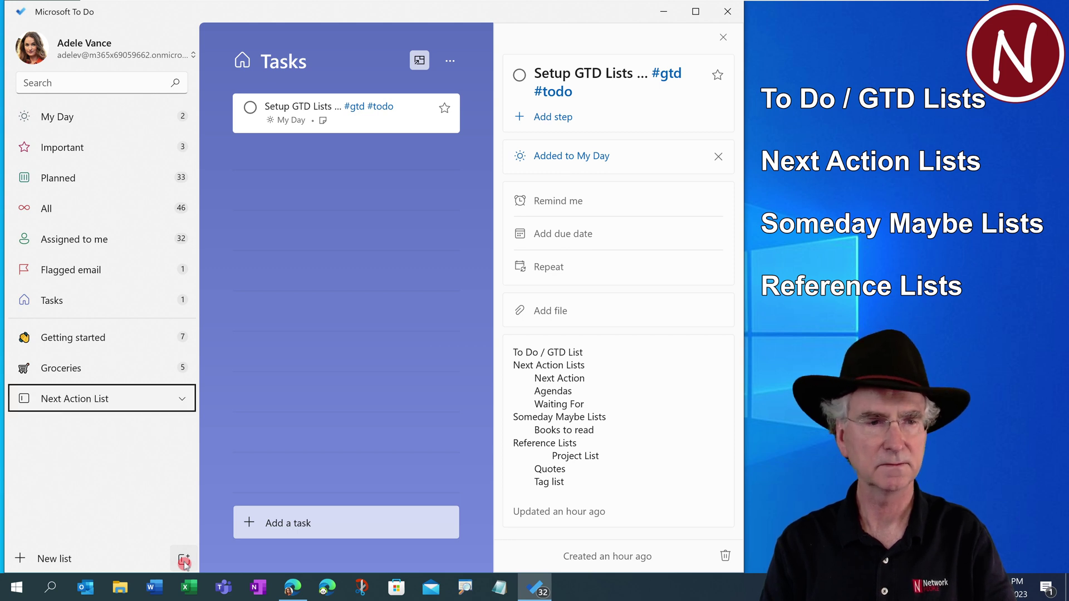
Create a second list group named Someday Maybe Lists.
{"action": "left_click", "coordinate": [184, 559]}
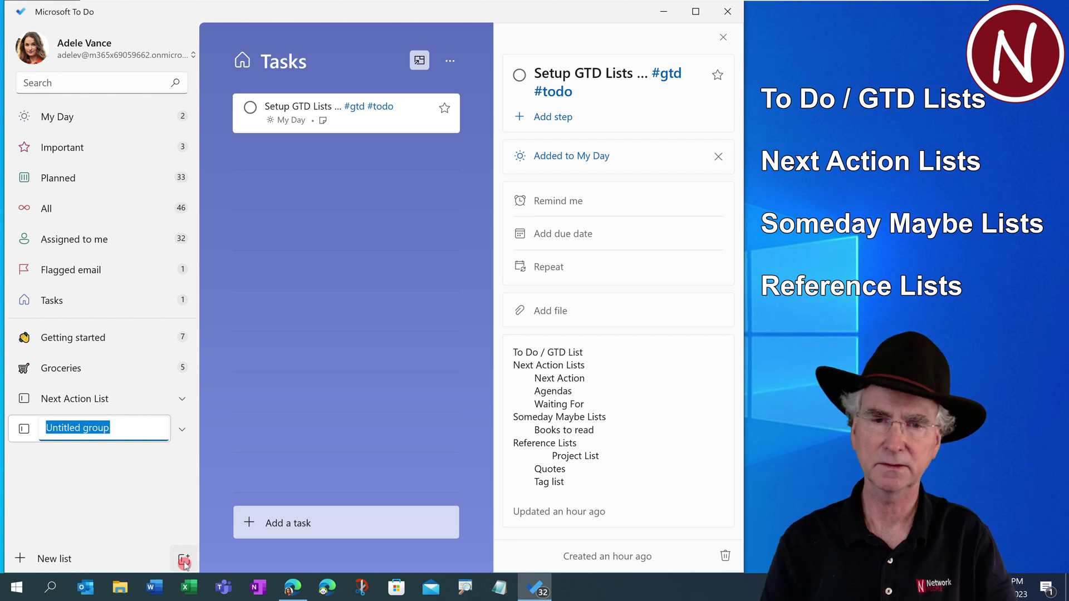
{"action": "type", "text": "Someday Ma"}
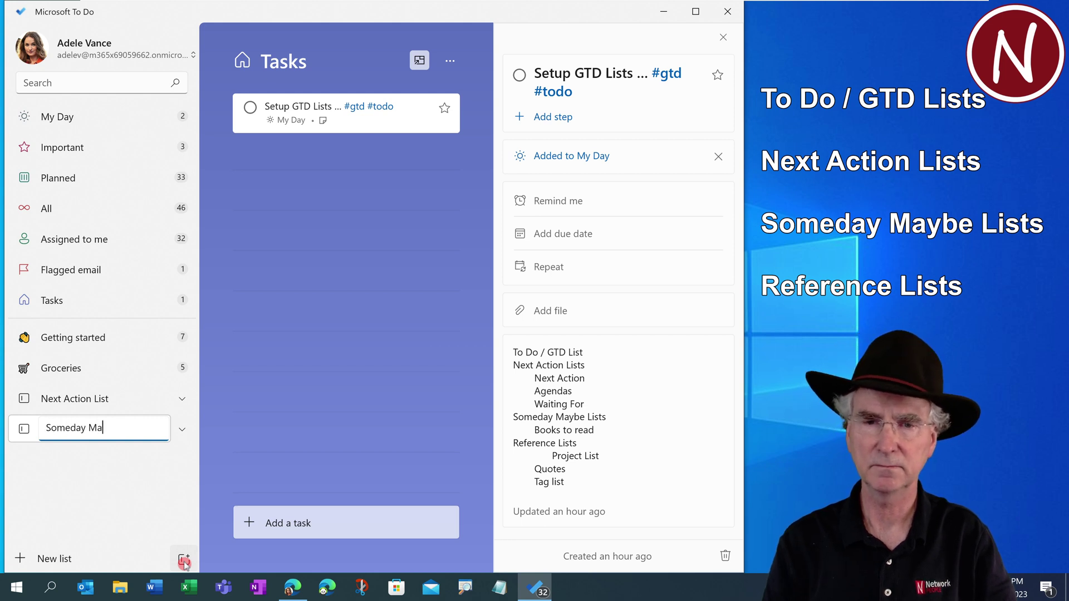
{"action": "type", "text": "ybe Lists"}
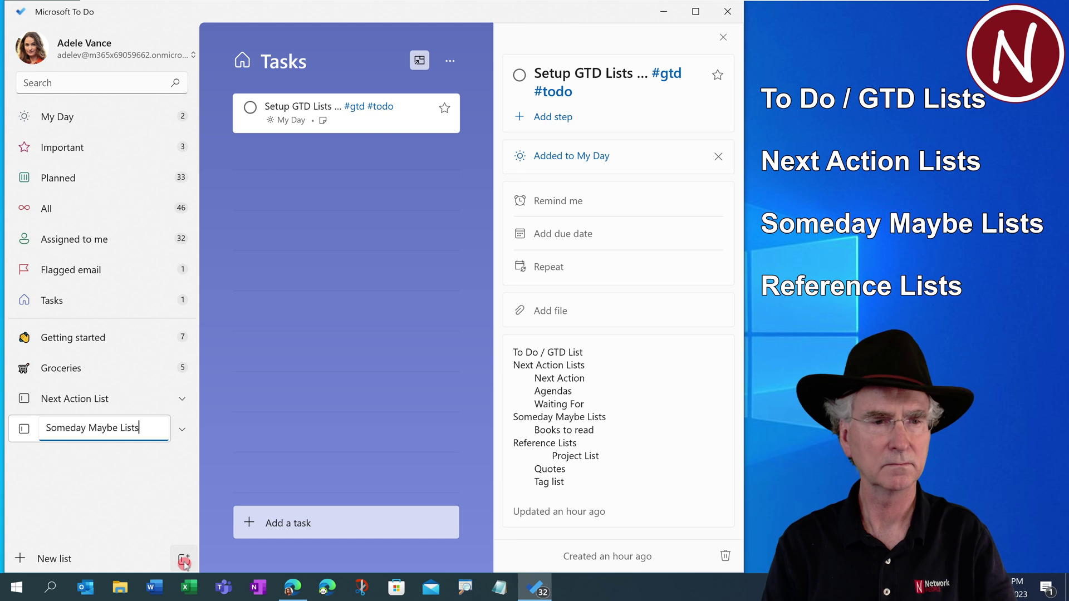
{"action": "key", "text": "Return"}
Add a third list group and rename it Reference List.
{"action": "left_click", "coordinate": [184, 560]}
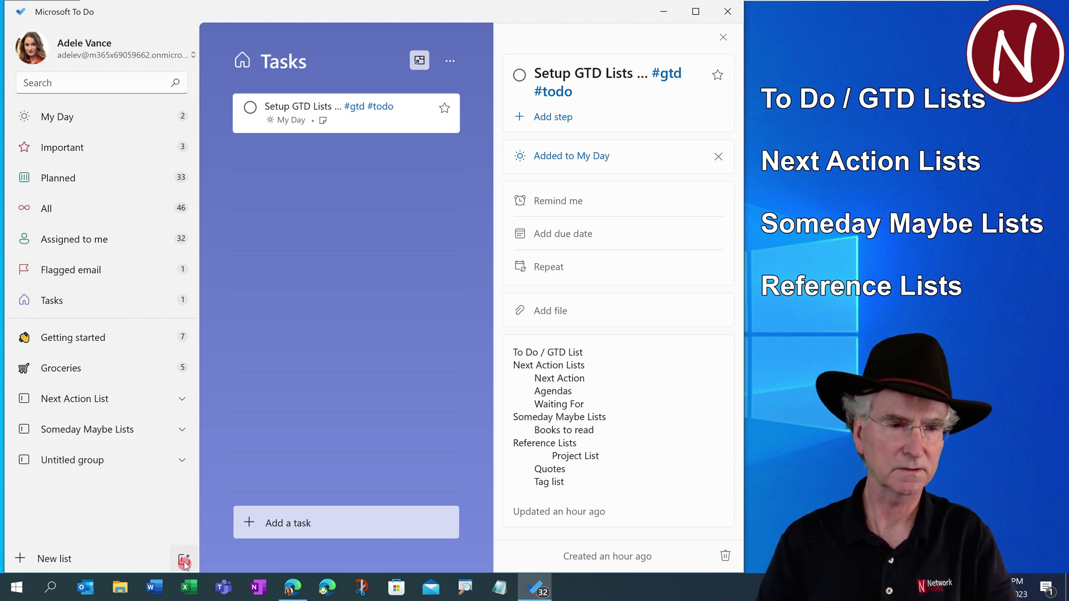
{"action": "left_click", "coordinate": [97, 464]}
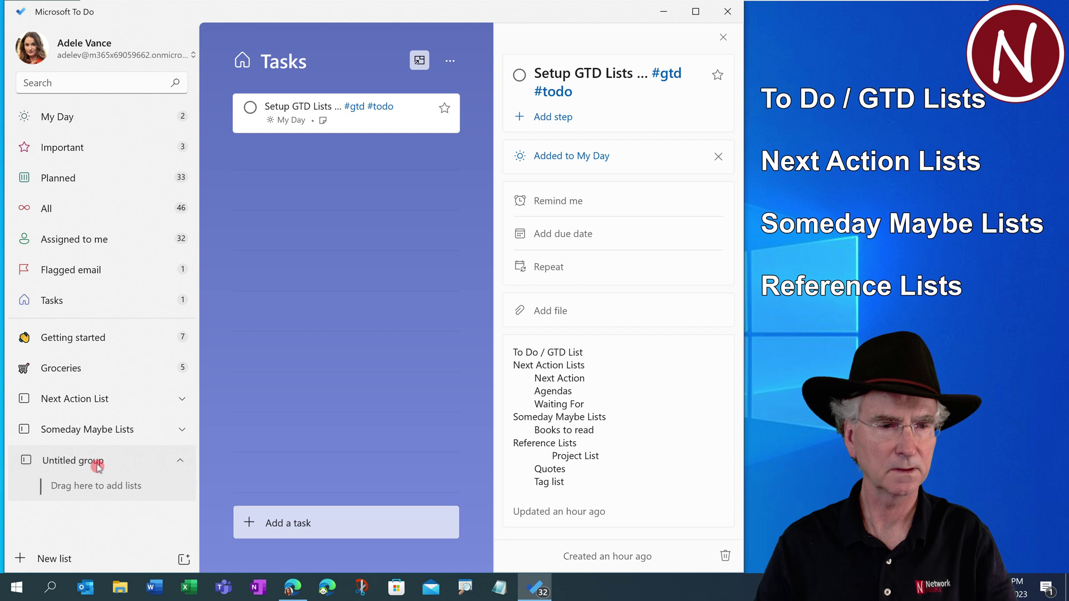
{"action": "left_click", "coordinate": [89, 467]}
{"action": "right_click", "coordinate": [85, 467]}
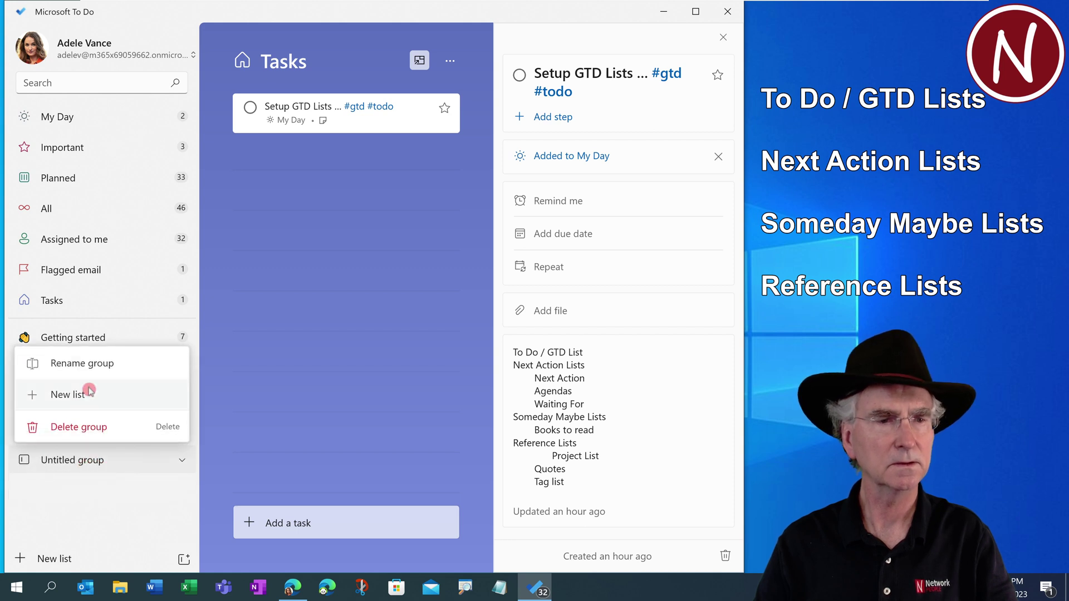
{"action": "left_click", "coordinate": [90, 363]}
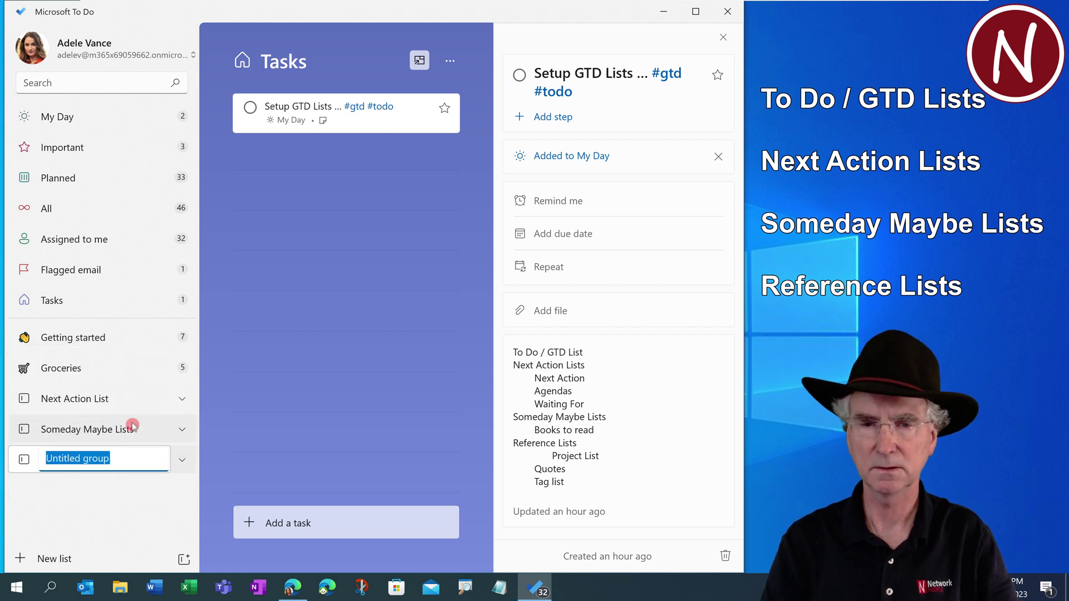
{"action": "type", "text": "Reference List"}
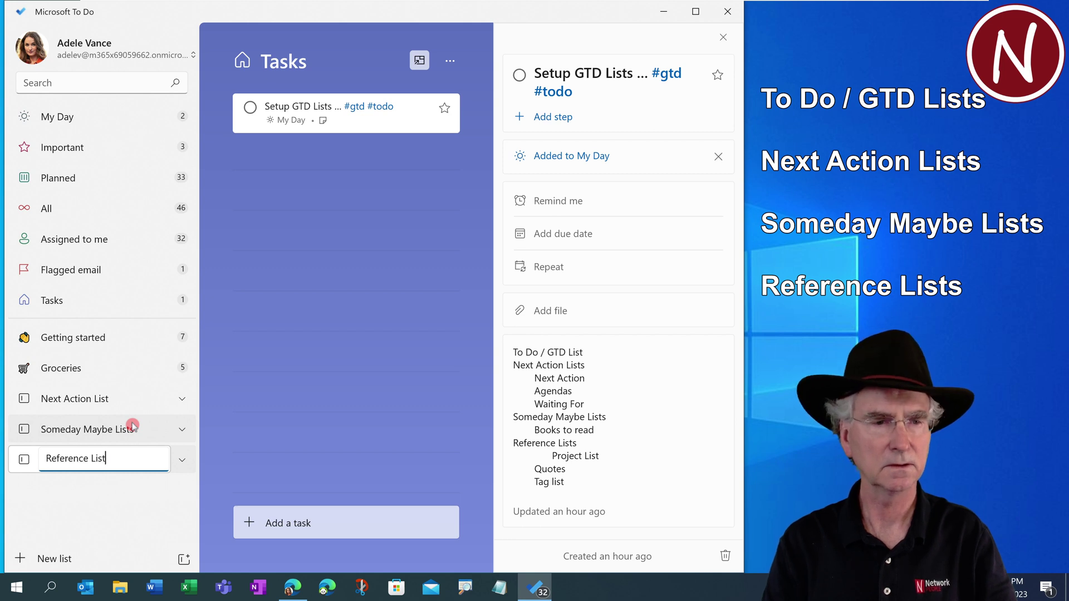
{"action": "key", "text": "Return"}
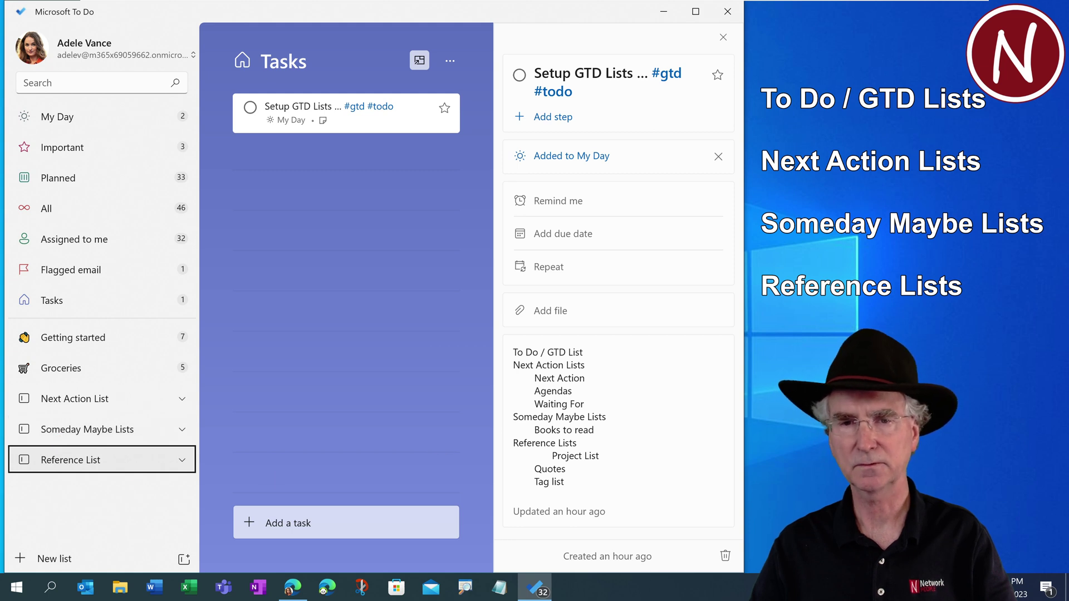
Create a new list named Next Action below the three groups.
{"action": "left_click", "coordinate": [43, 559]}
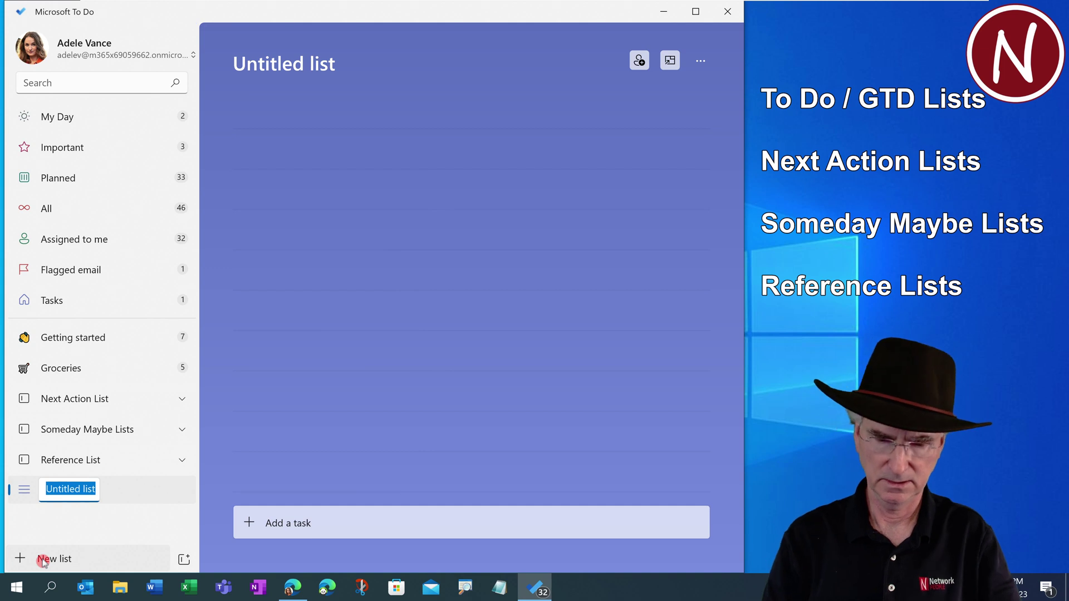
{"action": "type", "text": "Next Action"}
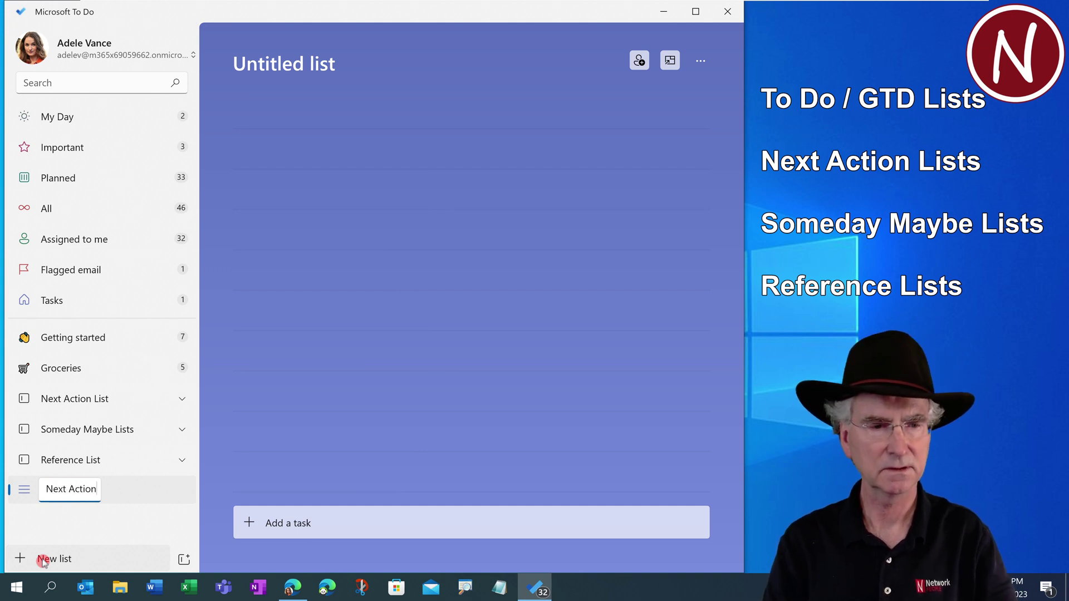
{"action": "key", "text": "Return"}
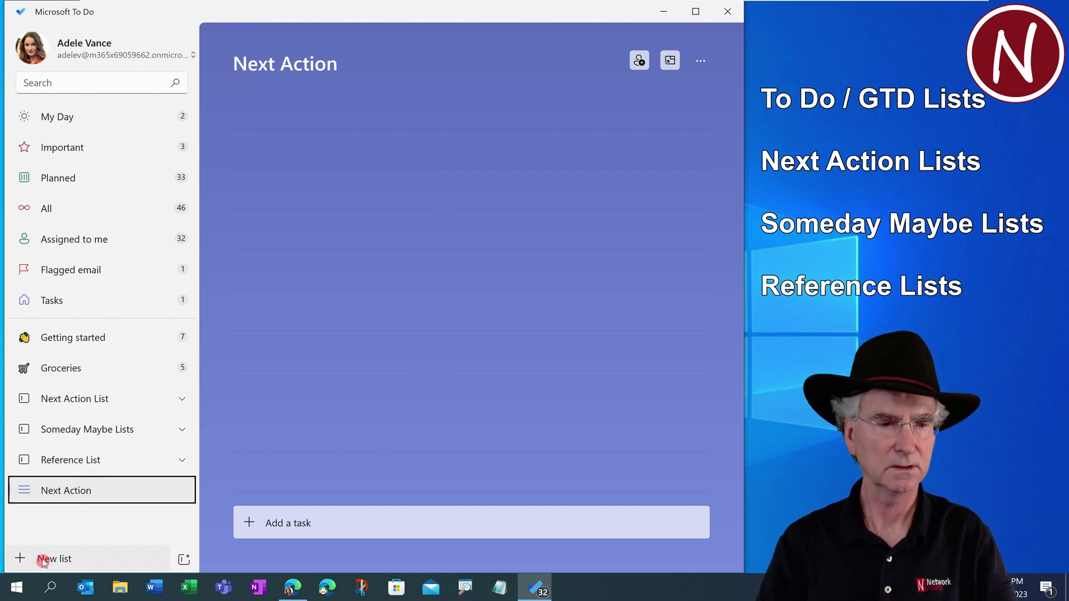
Add another new list and rename it Waiting For.
{"action": "left_click", "coordinate": [43, 559]}
{"action": "key", "text": "Return"}
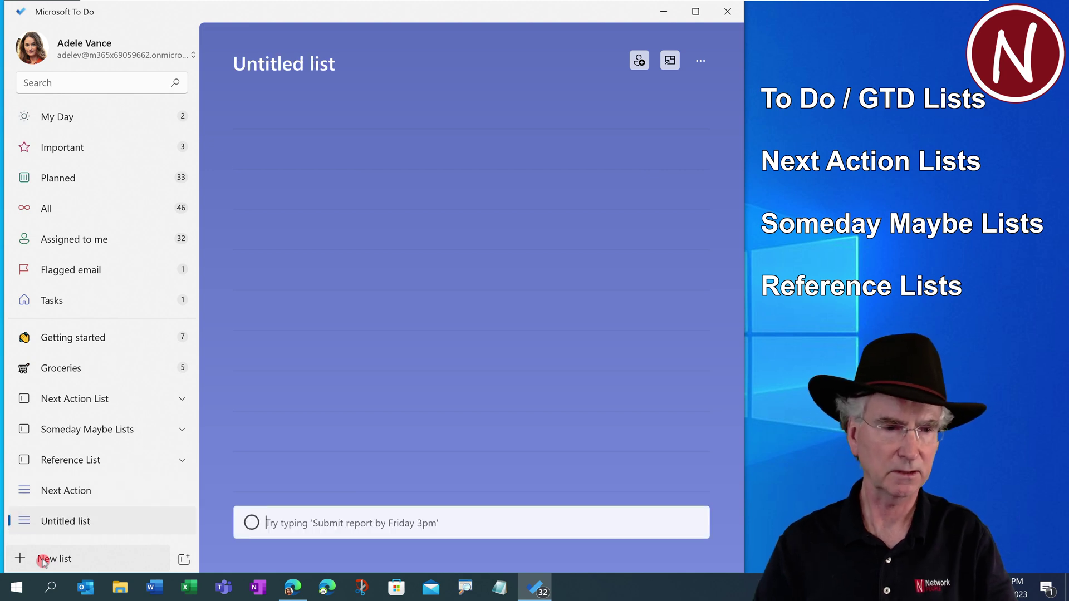
{"action": "left_click", "coordinate": [73, 522]}
{"action": "right_click", "coordinate": [76, 524]}
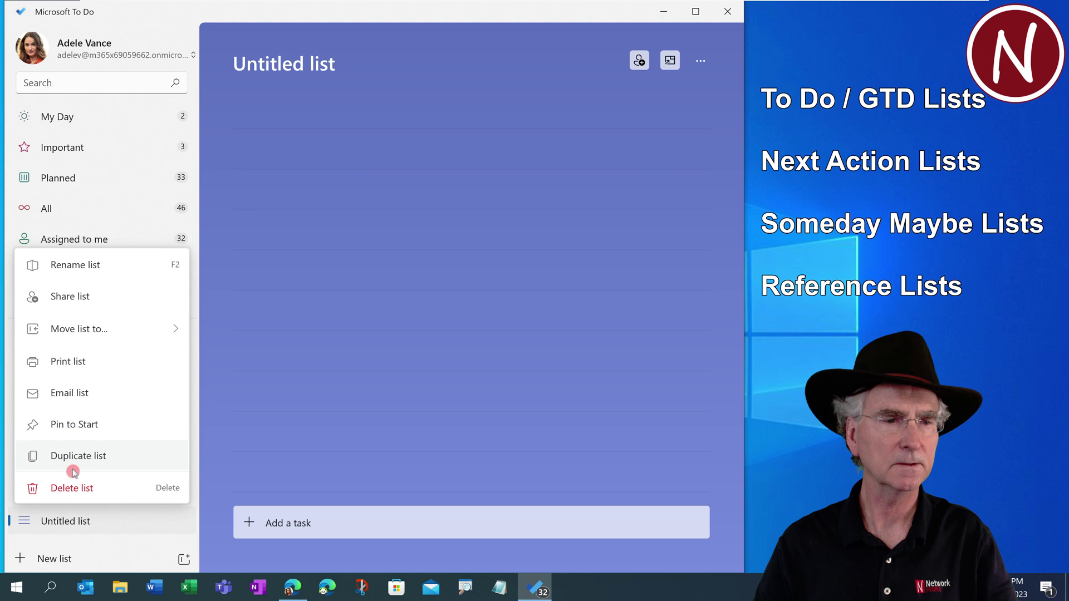
{"action": "left_click", "coordinate": [87, 266]}
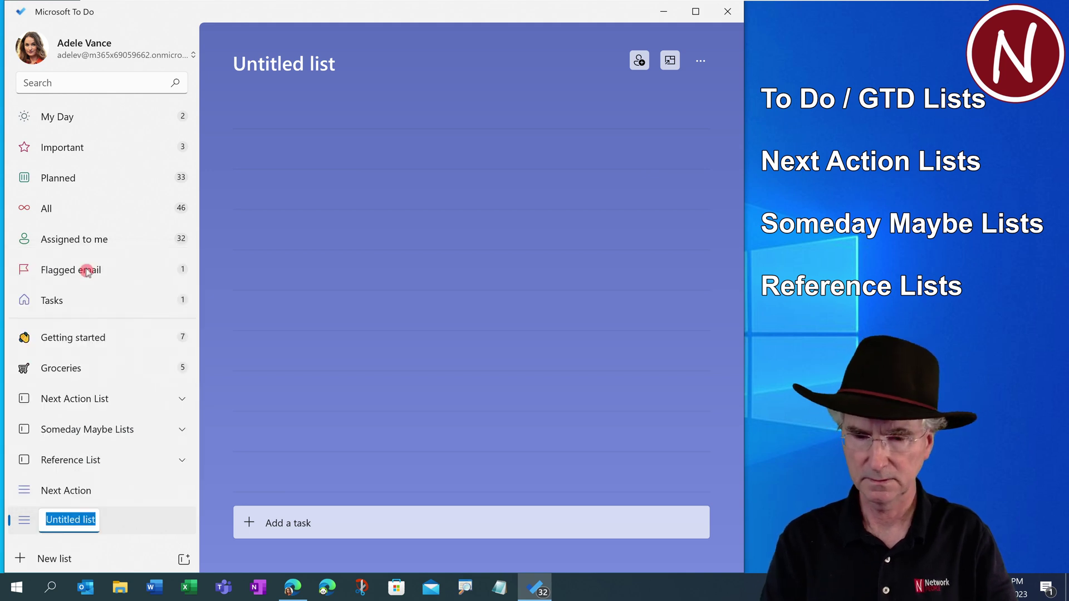
{"action": "type", "text": "Waiting For"}
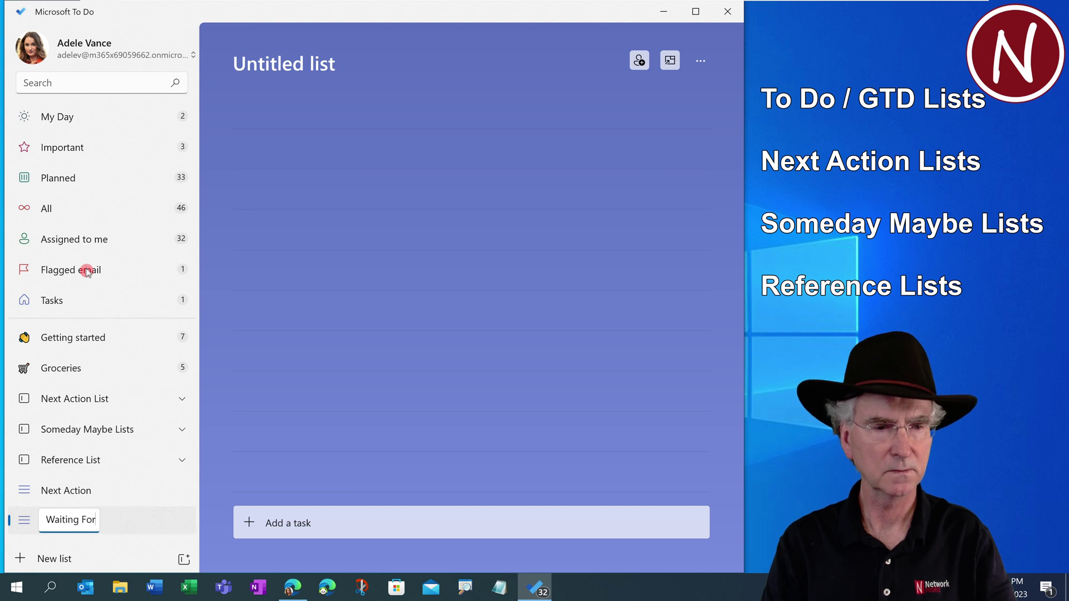
{"action": "key", "text": "Return"}
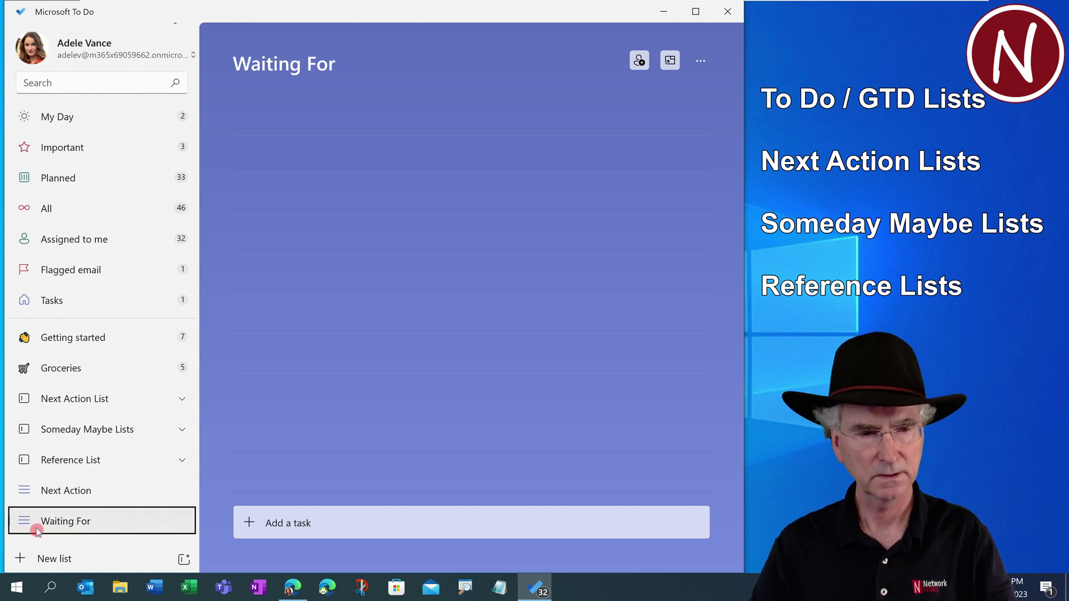
Create a new list named Books to read.
{"action": "left_click", "coordinate": [54, 559]}
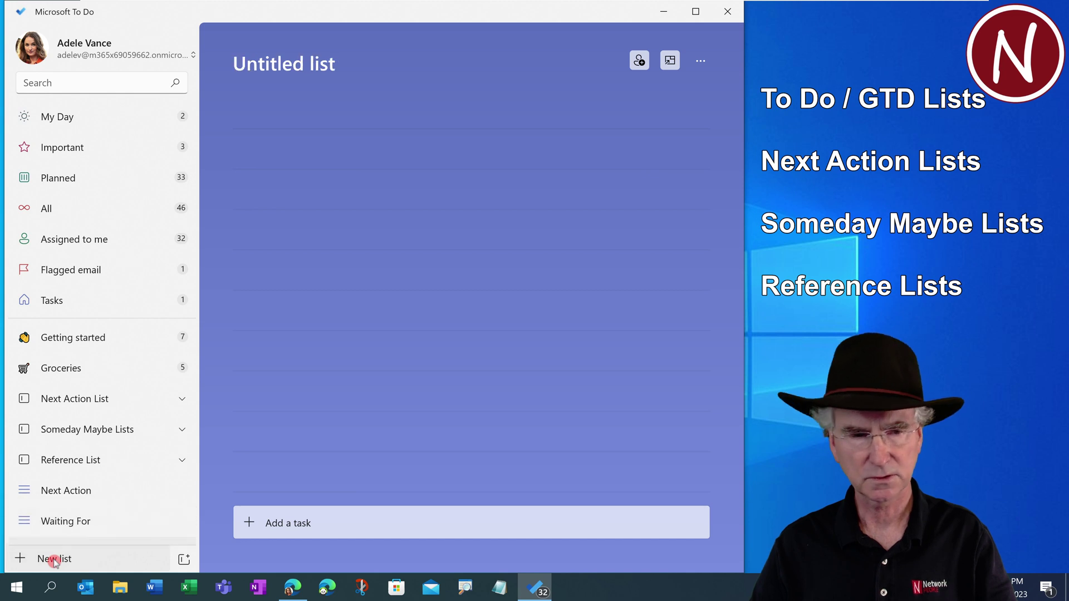
{"action": "type", "text": "Books to read"}
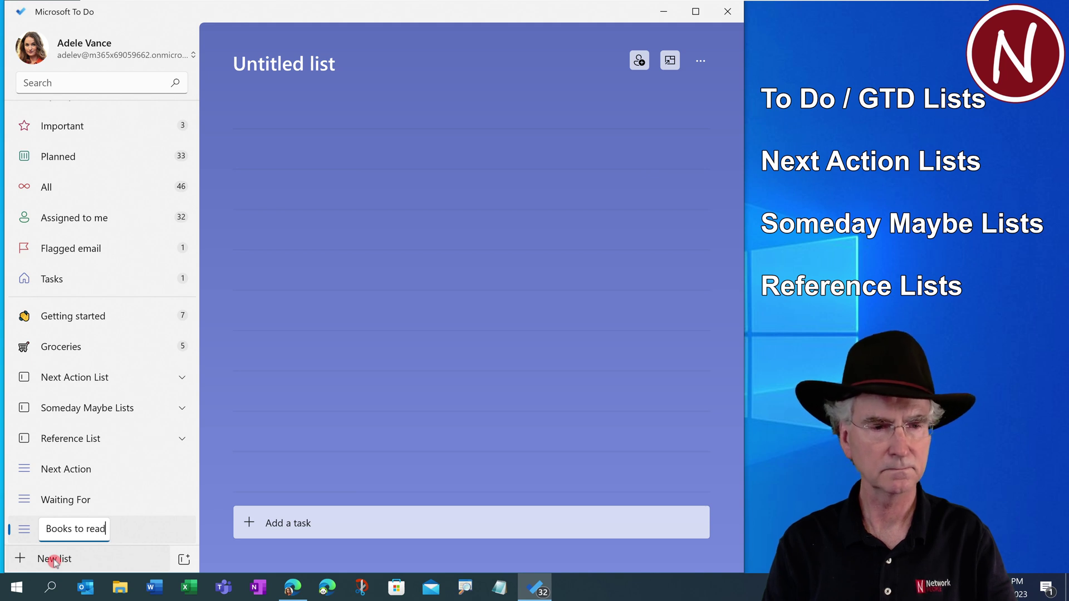
{"action": "key", "text": "Return"}
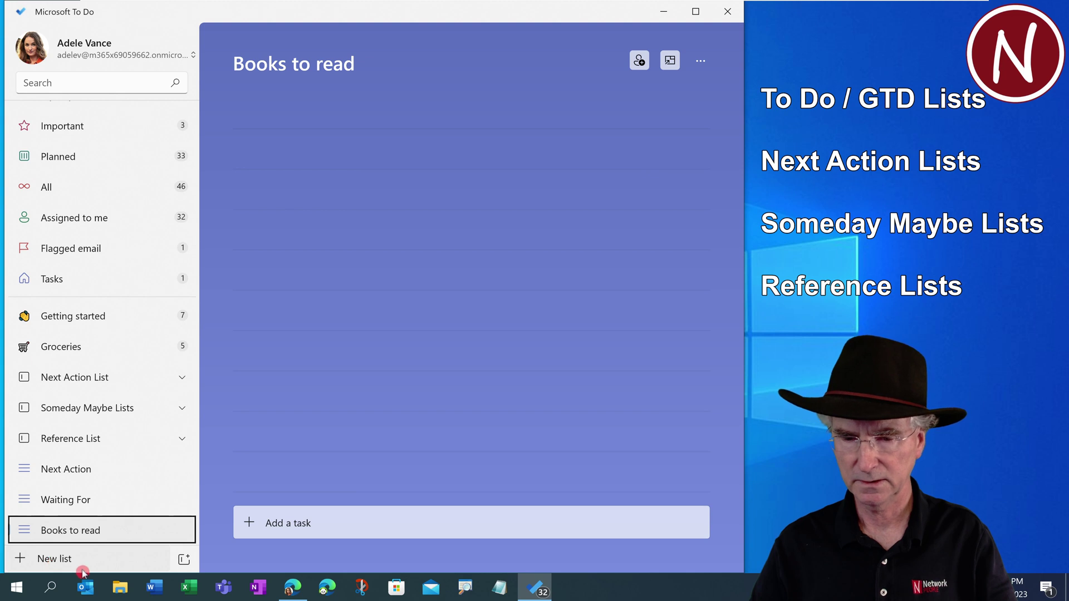
Add one more new list and rename it Project List.
{"action": "left_click", "coordinate": [54, 560]}
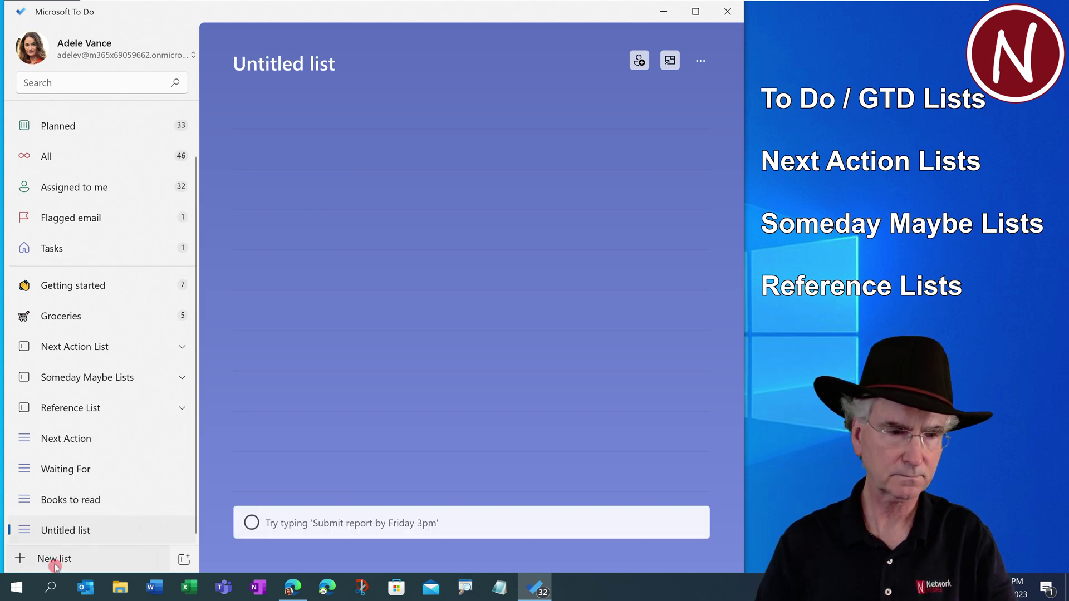
{"action": "right_click", "coordinate": [66, 531]}
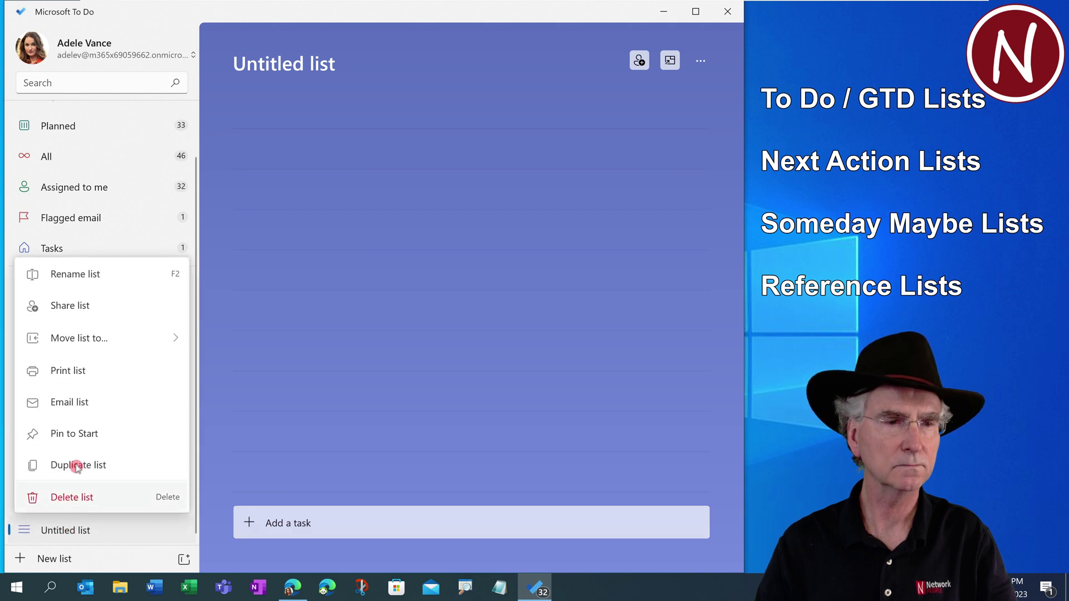
{"action": "left_click", "coordinate": [85, 278]}
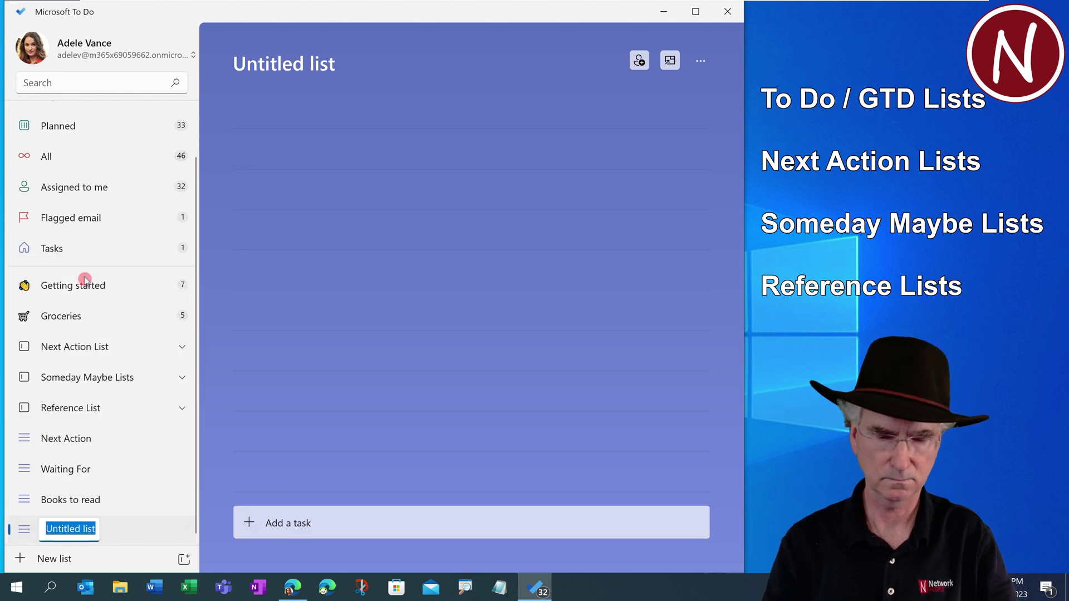
{"action": "type", "text": "Project List"}
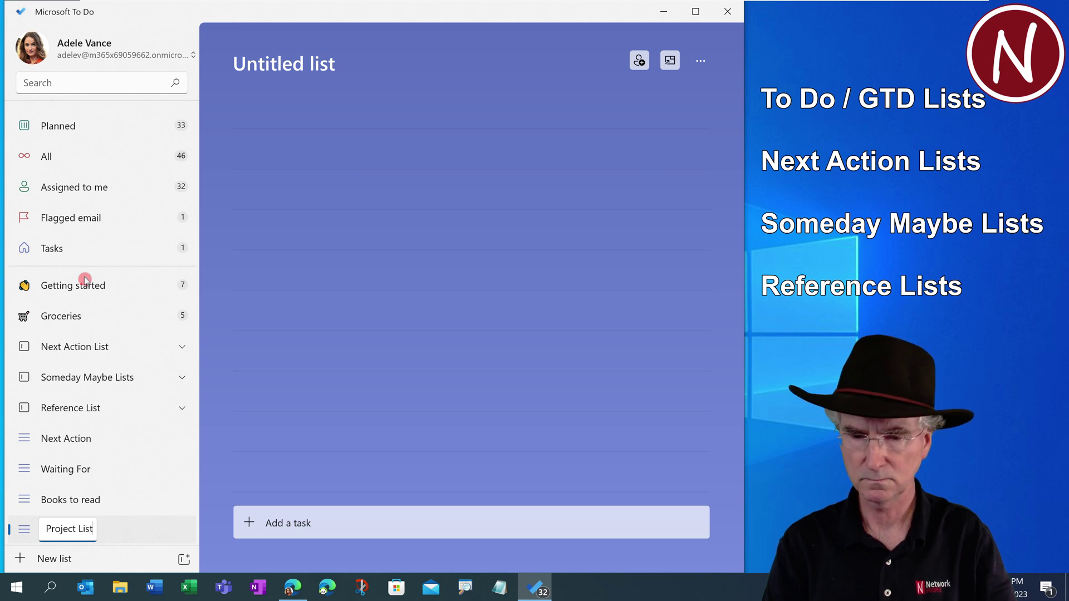
{"action": "key", "text": "Return"}
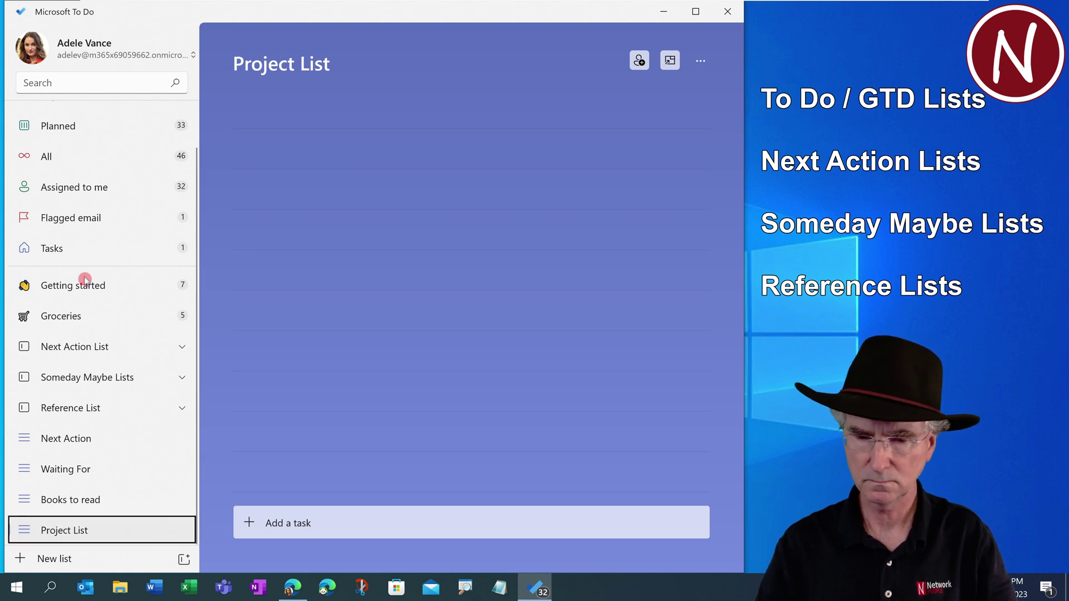
Create a new list and rename it Quotes.
{"action": "left_click", "coordinate": [66, 565]}
{"action": "right_click", "coordinate": [65, 534]}
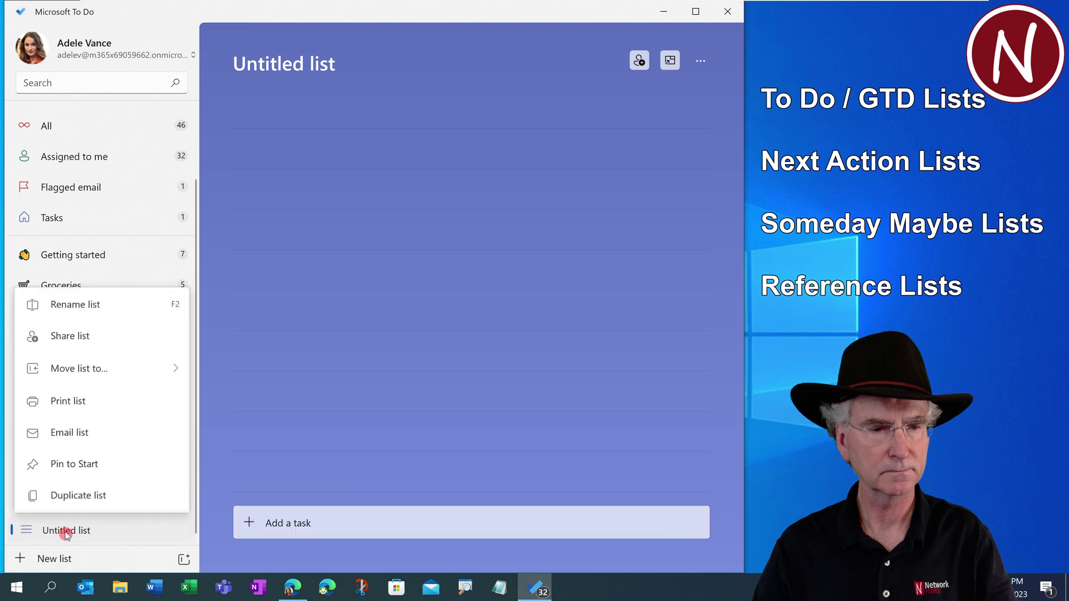
{"action": "left_click", "coordinate": [78, 276]}
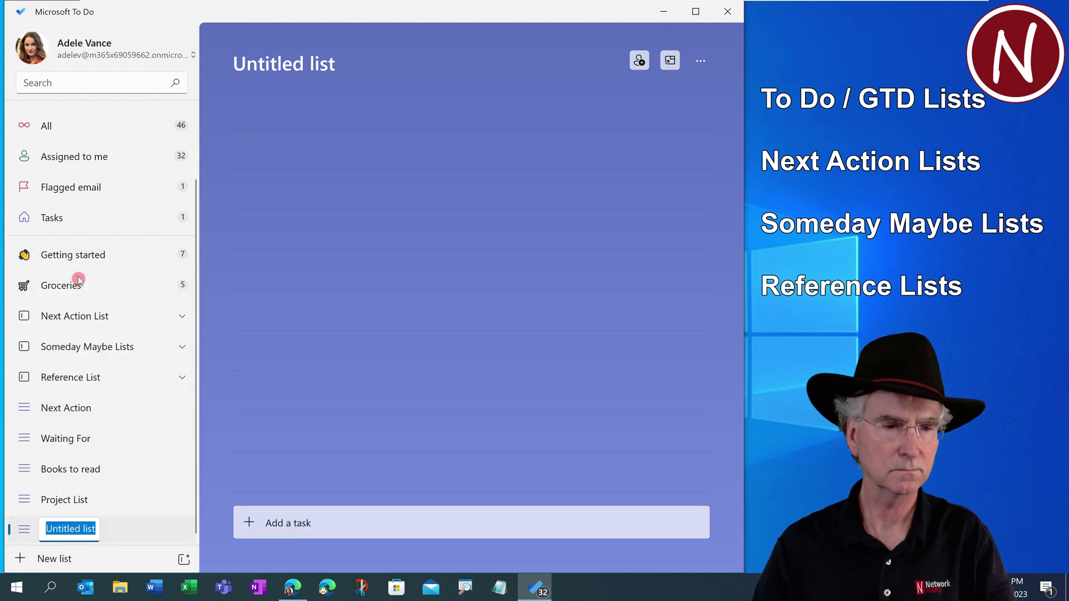
{"action": "type", "text": "Quort"}
{"action": "key", "text": "BackSpace"}
{"action": "key", "text": "BackSpace"}
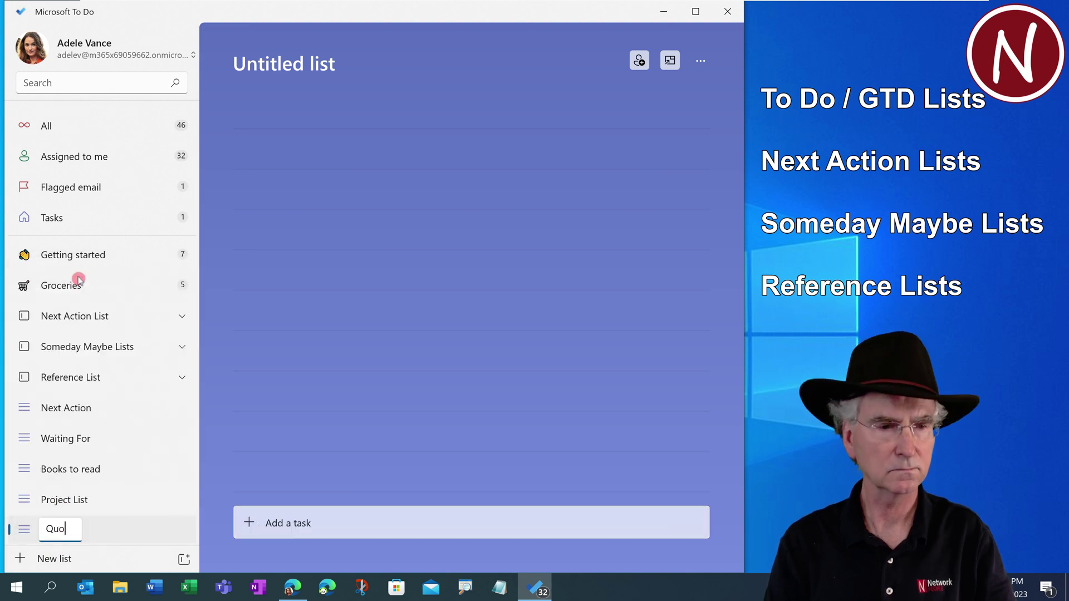
{"action": "key", "text": "Return"}
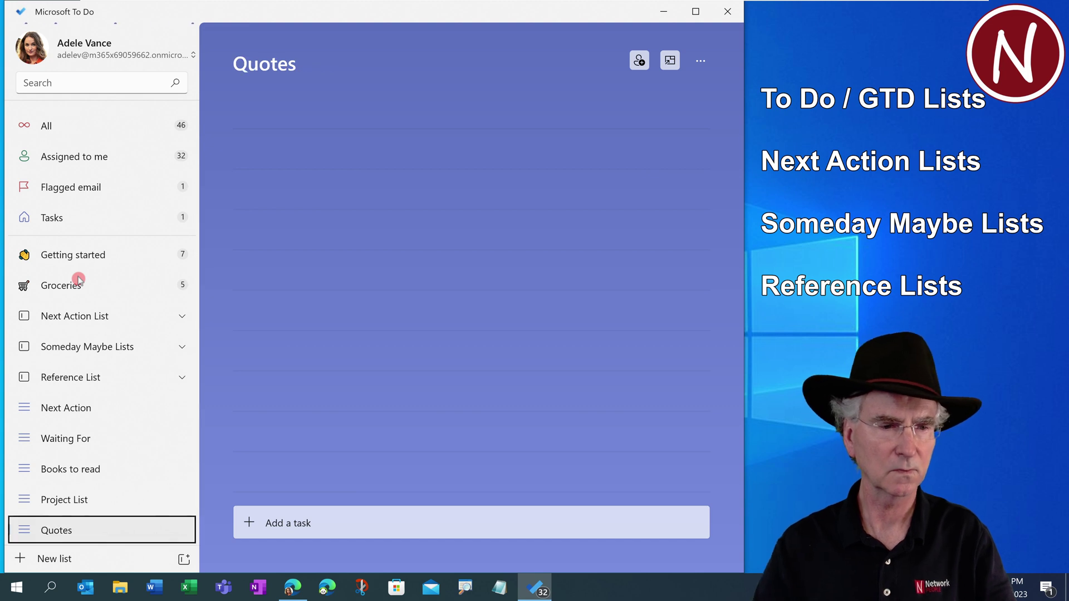
Create another new list named Tag List below Quotes.
{"action": "left_click", "coordinate": [47, 559]}
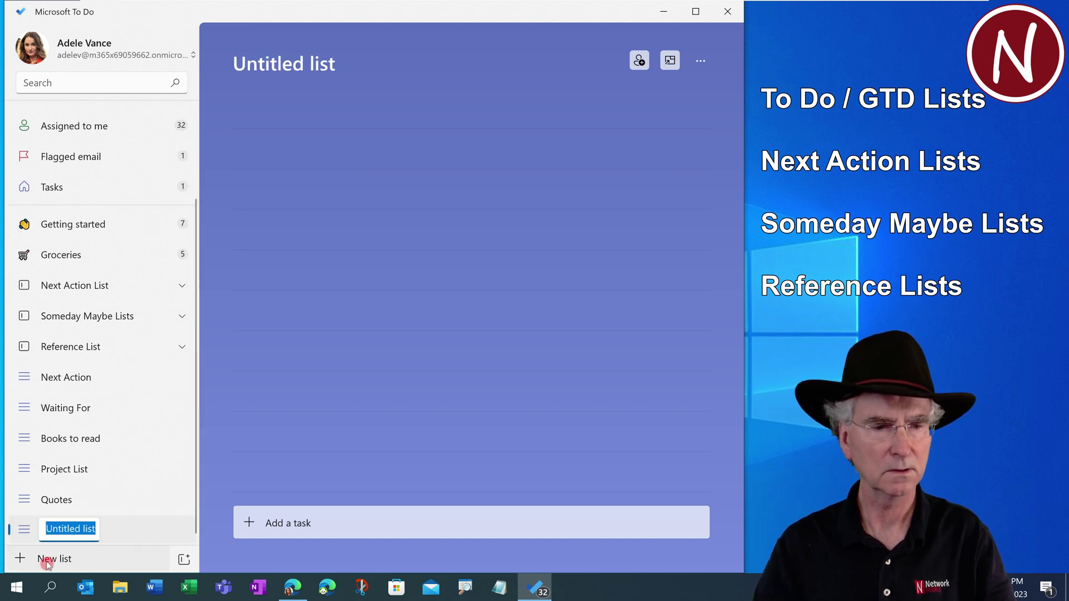
{"action": "type", "text": "Tag List"}
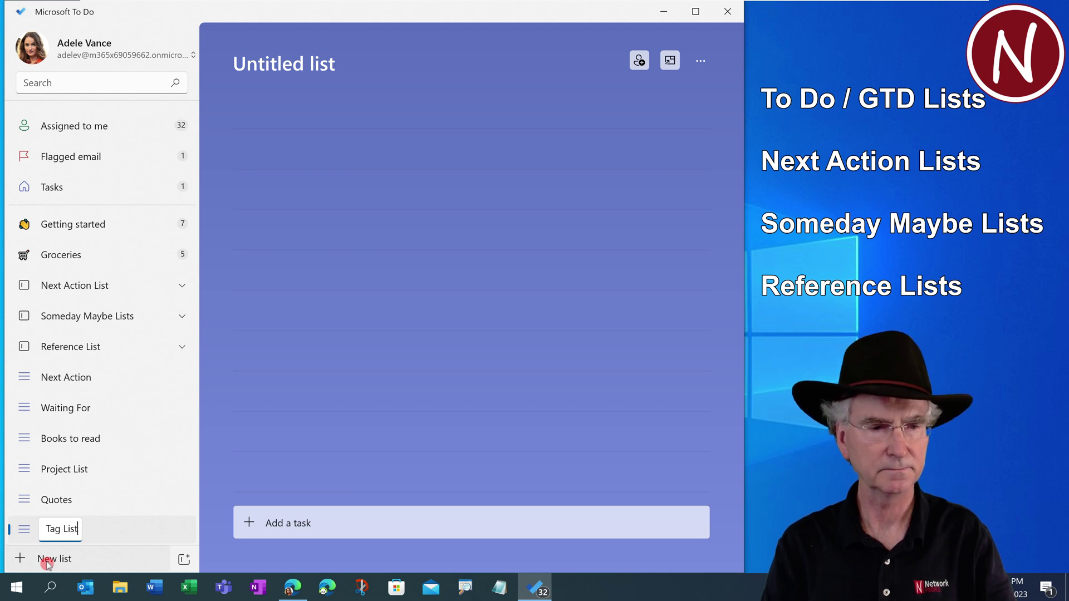
{"action": "key", "text": "Return"}
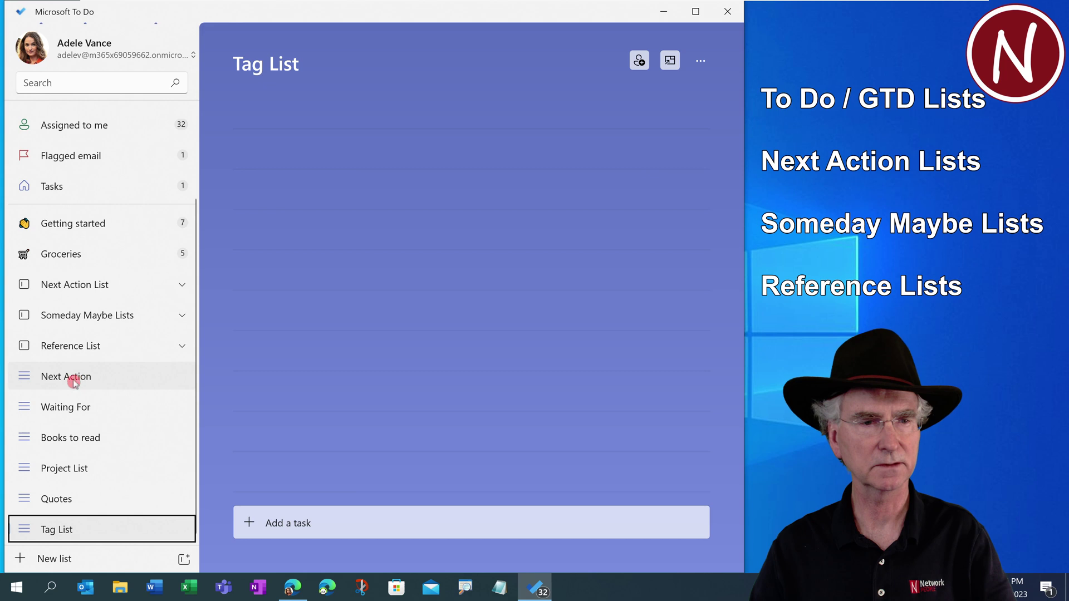
Move the Next Action and Waiting For lists into the Next Action List group, with Waiting For below Next Action.
{"action": "left_click_drag", "start_coordinate": [61, 373], "coordinate": [79, 295]}
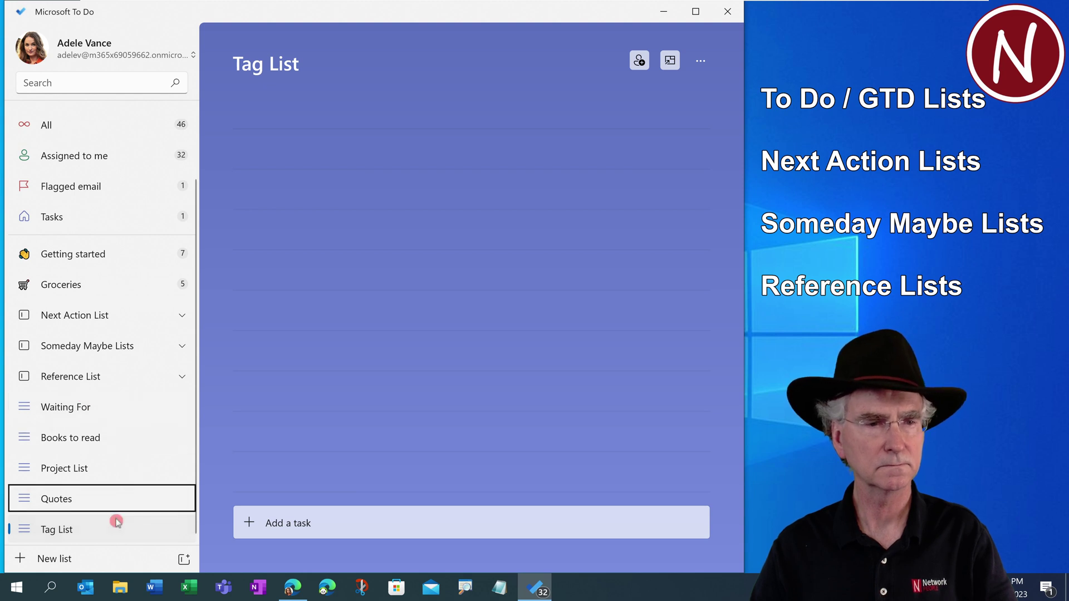
{"action": "left_click", "coordinate": [185, 319]}
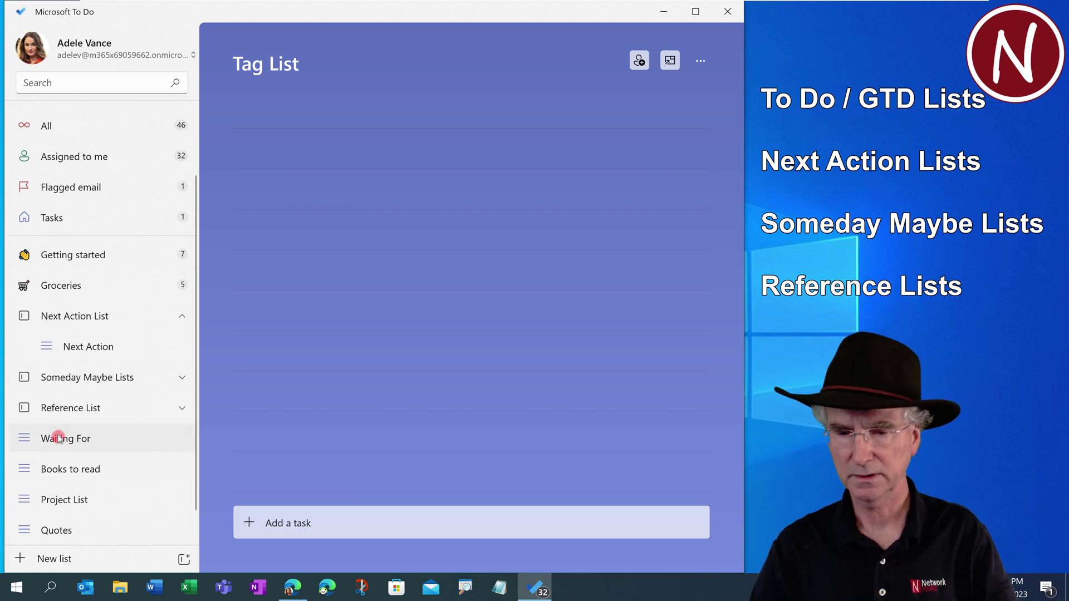
{"action": "left_click_drag", "start_coordinate": [63, 443], "coordinate": [92, 371]}
{"action": "left_click_drag", "start_coordinate": [24, 376], "coordinate": [56, 345]}
{"action": "left_click_drag", "start_coordinate": [74, 384], "coordinate": [70, 340]}
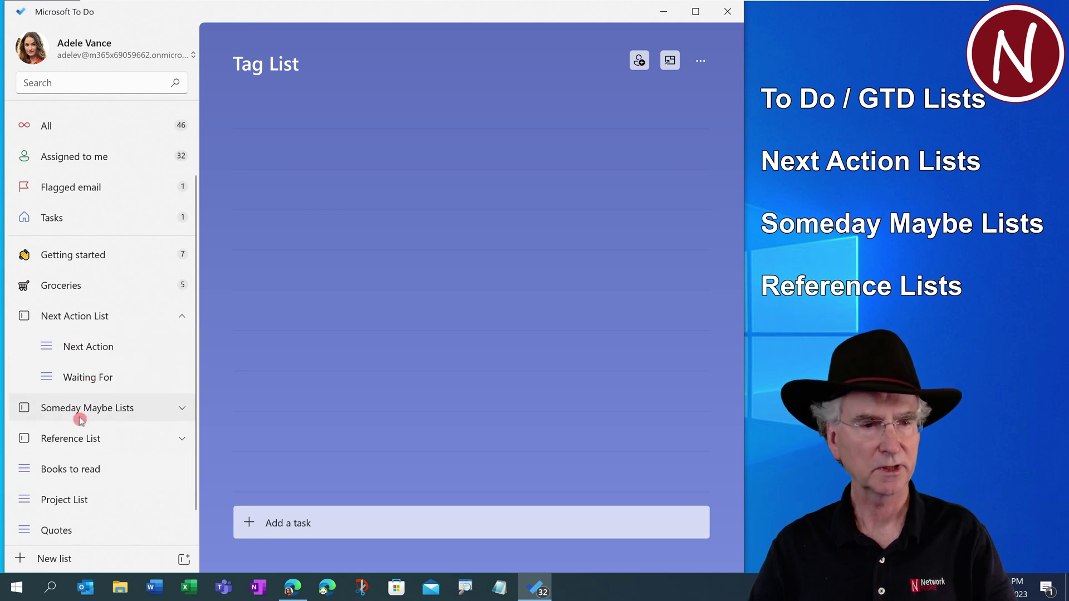
Move the Books to read list into the Someday Maybe Lists group and expand that group.
{"action": "scroll", "coordinate": [93, 444], "scroll_direction": "down", "scroll_amount": 1}
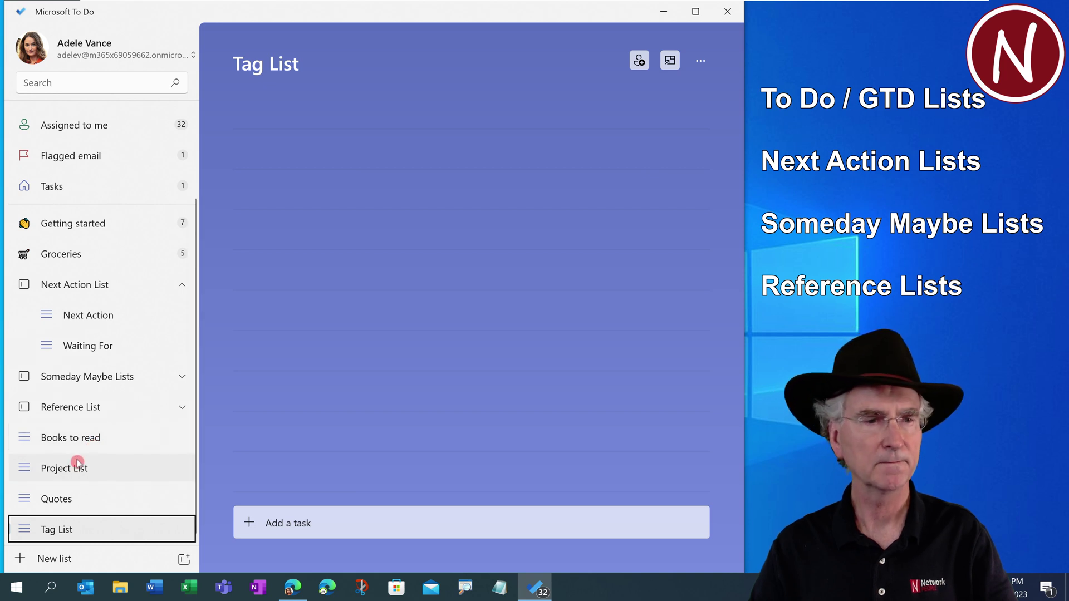
{"action": "left_click_drag", "start_coordinate": [56, 442], "coordinate": [133, 401]}
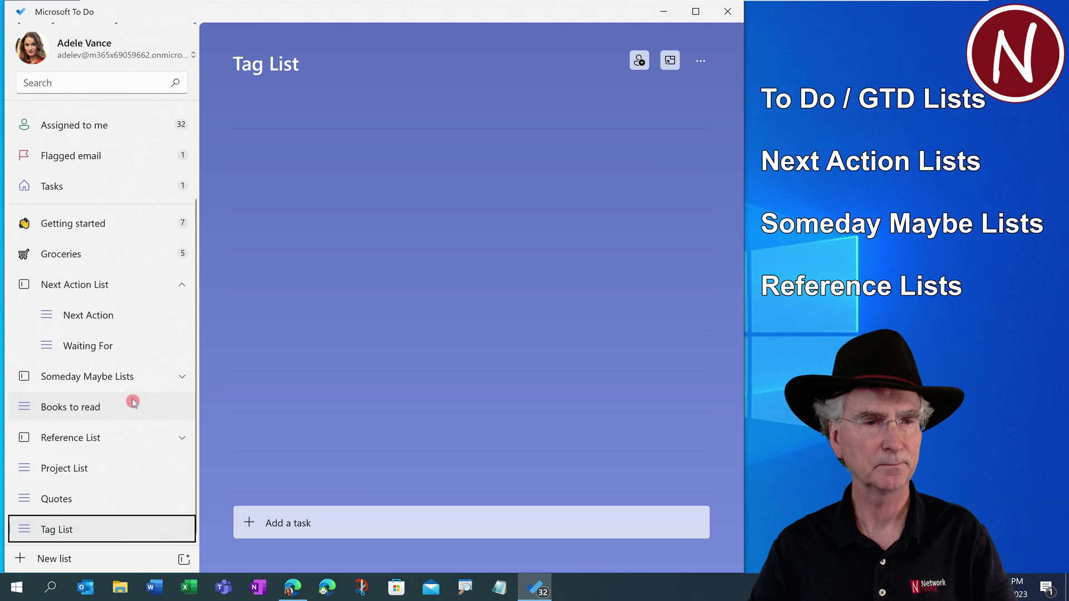
{"action": "left_click_drag", "start_coordinate": [40, 406], "coordinate": [83, 377]}
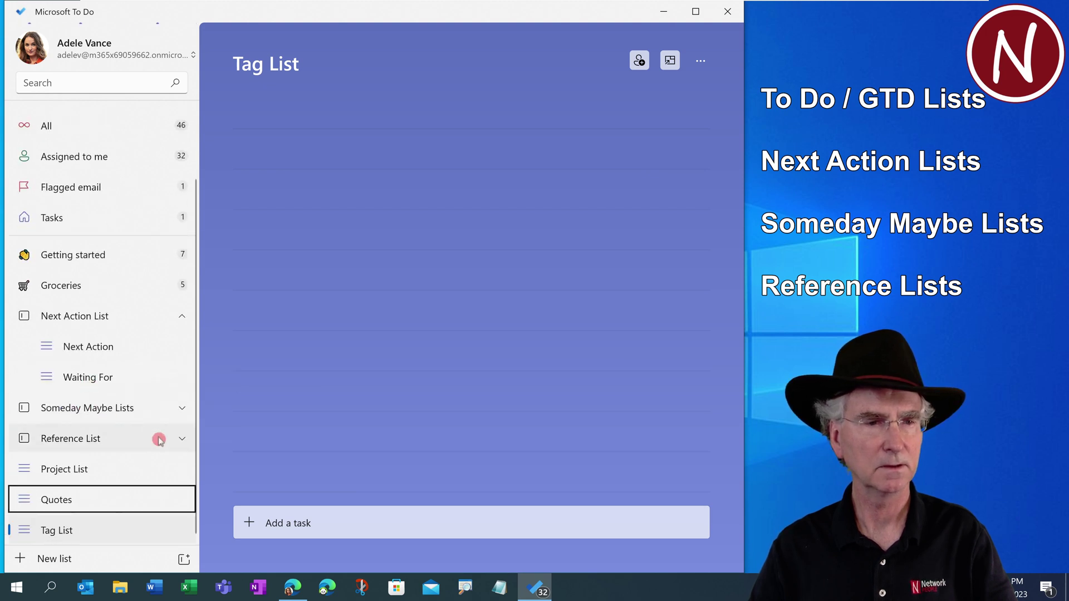
{"action": "left_click", "coordinate": [183, 408]}
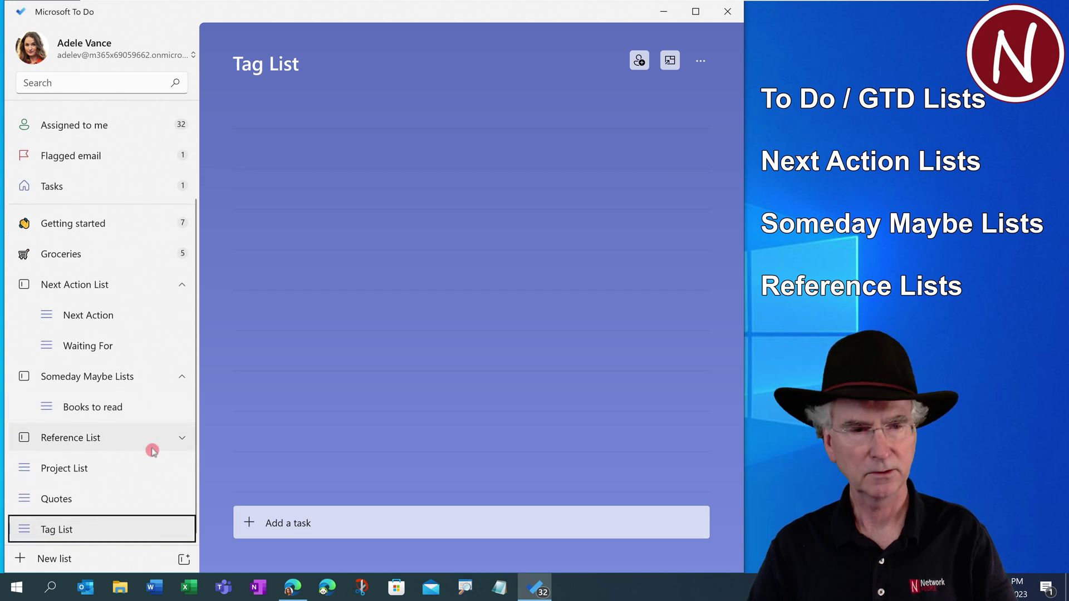
Move Project List, Quotes and Tag List into the Reference List group and expand that group.
{"action": "left_click_drag", "start_coordinate": [77, 474], "coordinate": [102, 440]}
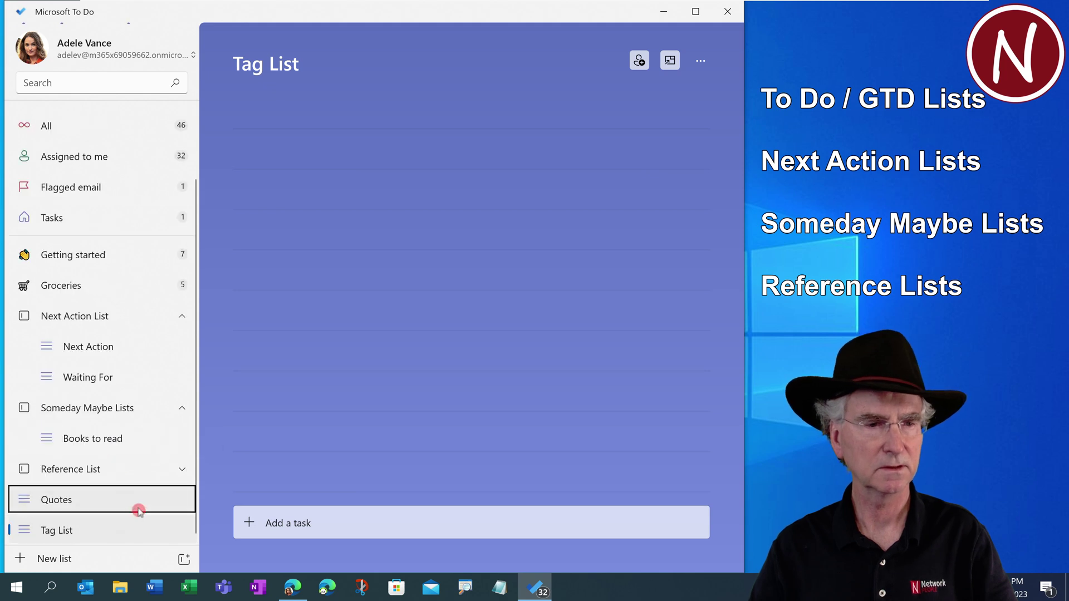
{"action": "left_click_drag", "start_coordinate": [60, 498], "coordinate": [92, 474]}
{"action": "left_click_drag", "start_coordinate": [62, 533], "coordinate": [86, 500]}
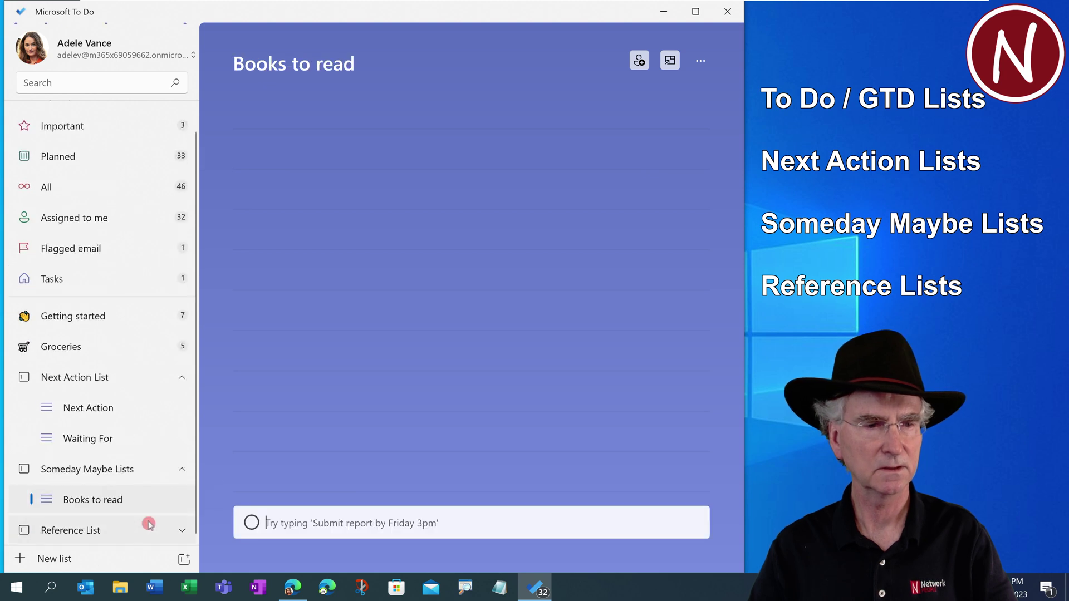
{"action": "left_click", "coordinate": [182, 528]}
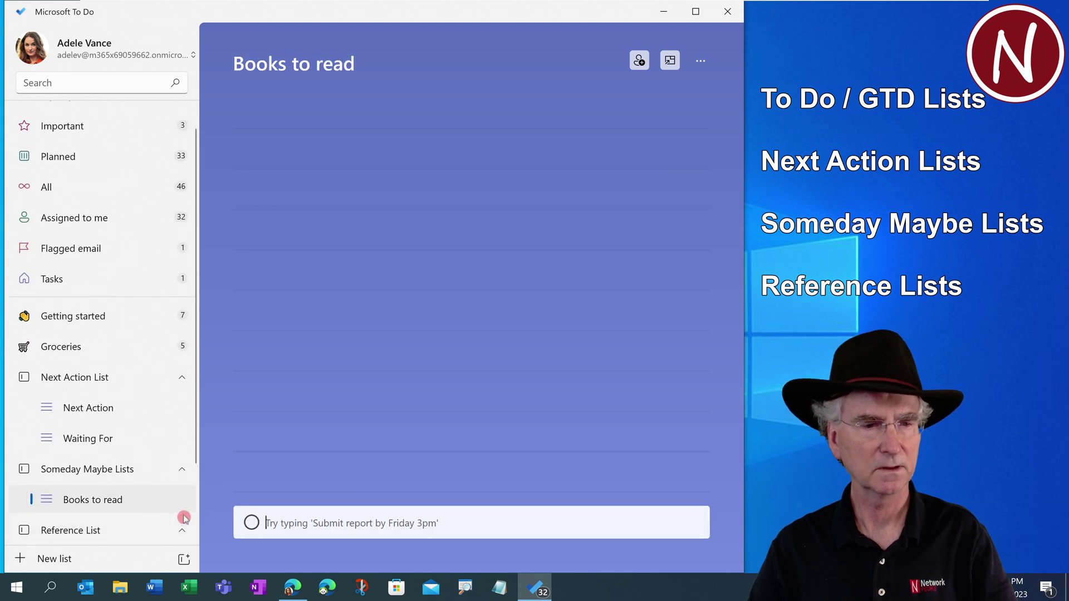
{"action": "scroll", "coordinate": [184, 517], "scroll_direction": "down", "scroll_amount": 2}
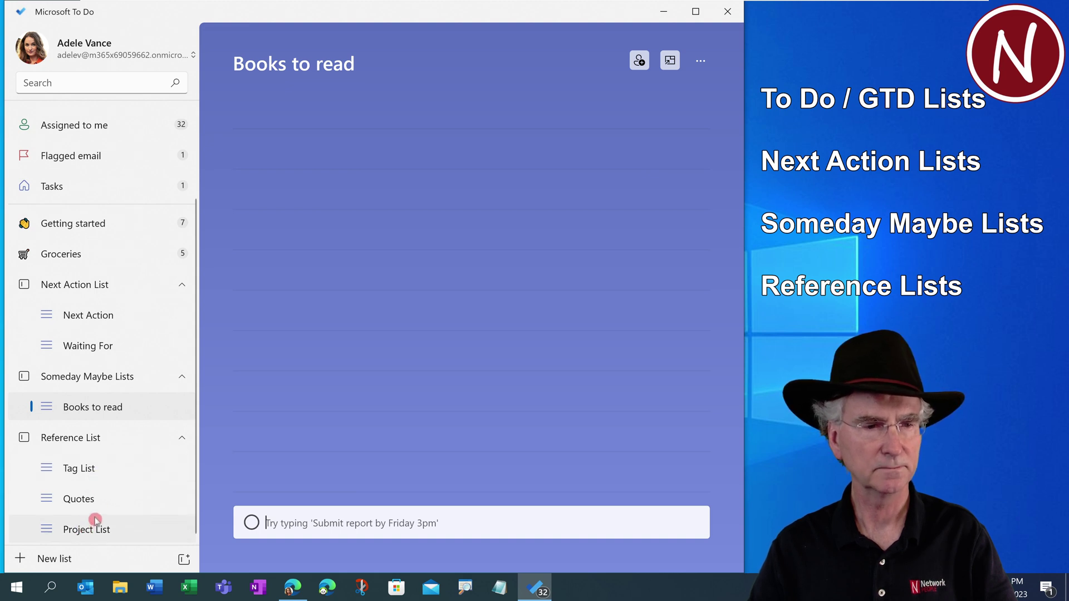
Reorder the lists in the Reference List group to Project List, Quotes, Tag List, and open Tag List.
{"action": "left_click_drag", "start_coordinate": [83, 536], "coordinate": [124, 491]}
{"action": "left_click_drag", "start_coordinate": [69, 468], "coordinate": [103, 518]}
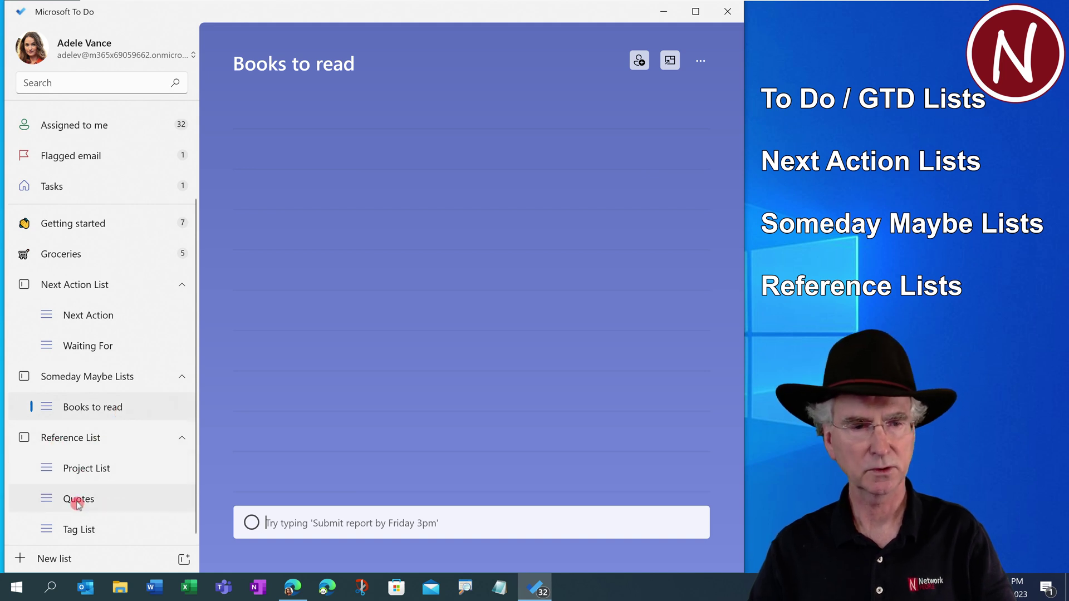
{"action": "left_click", "coordinate": [79, 535]}
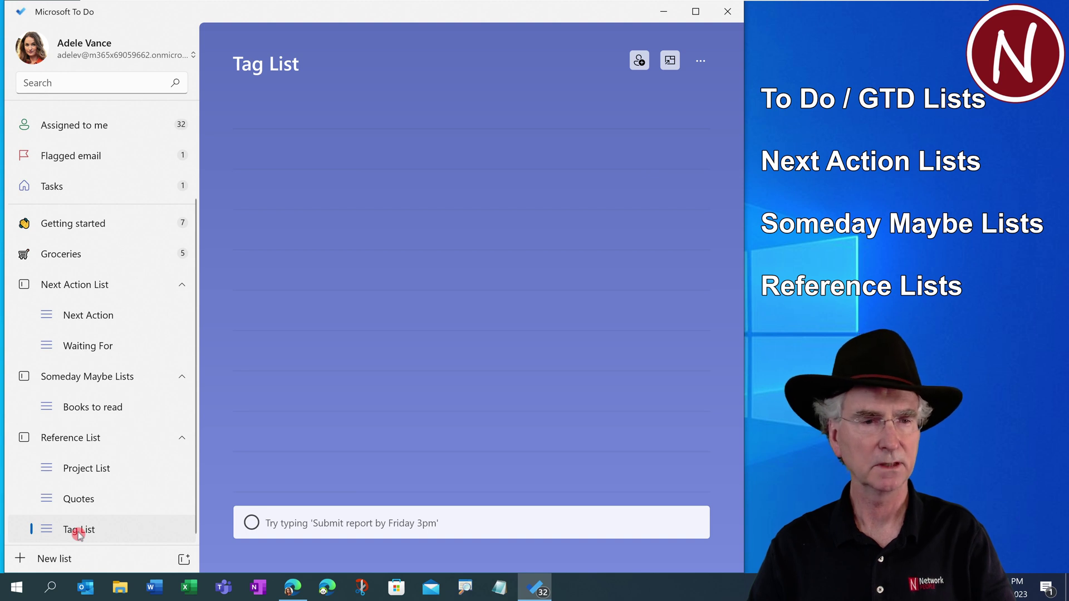
Rename the Next Action List group as Next Action Lists.
{"action": "right_click", "coordinate": [93, 285]}
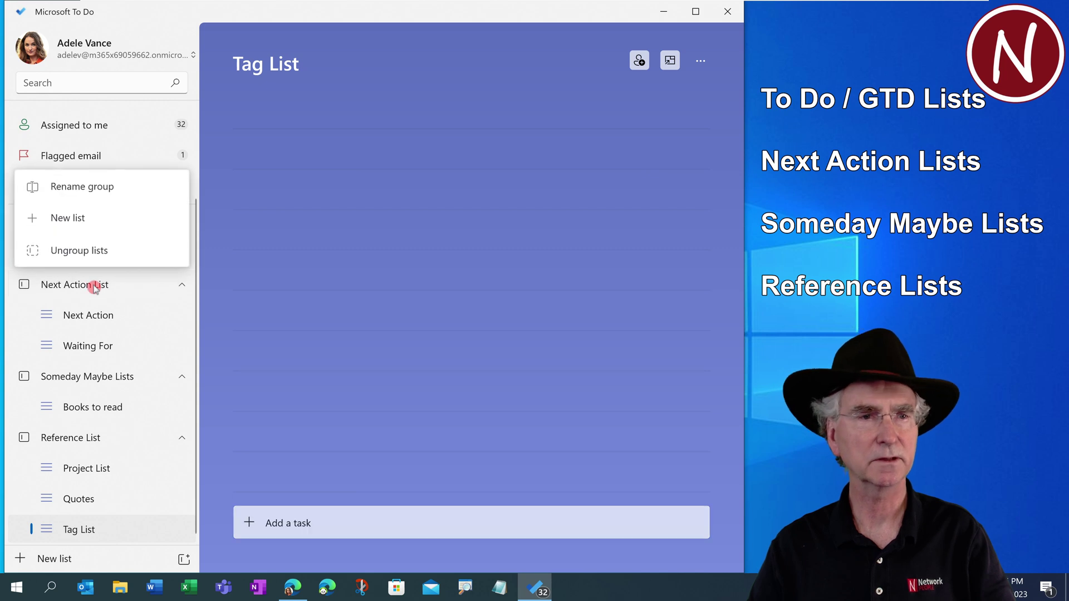
{"action": "left_click", "coordinate": [84, 187]}
{"action": "key", "text": "End"}
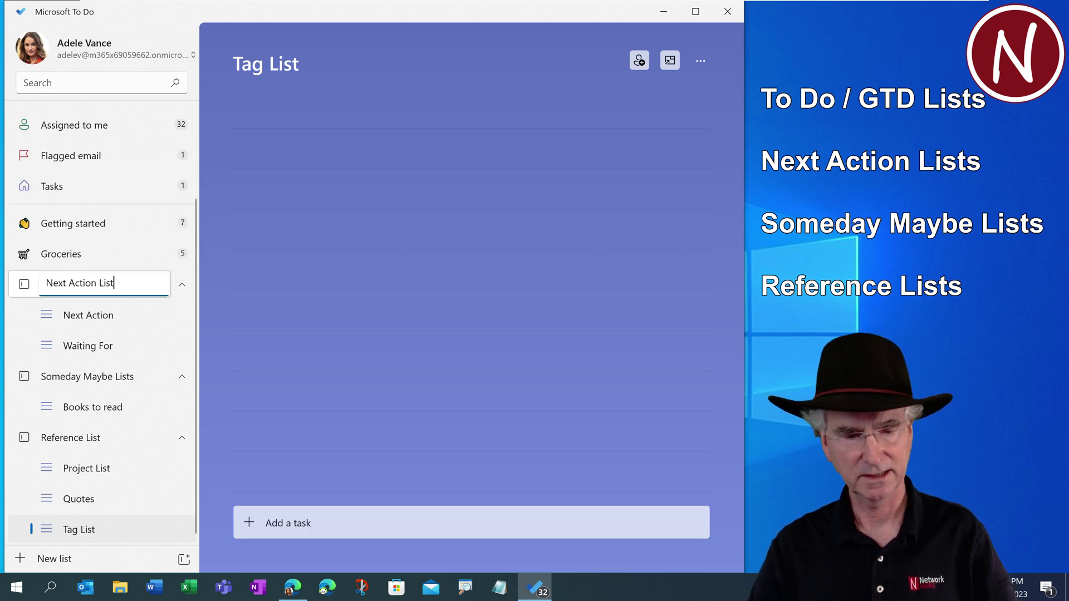
{"action": "key", "text": "Return"}
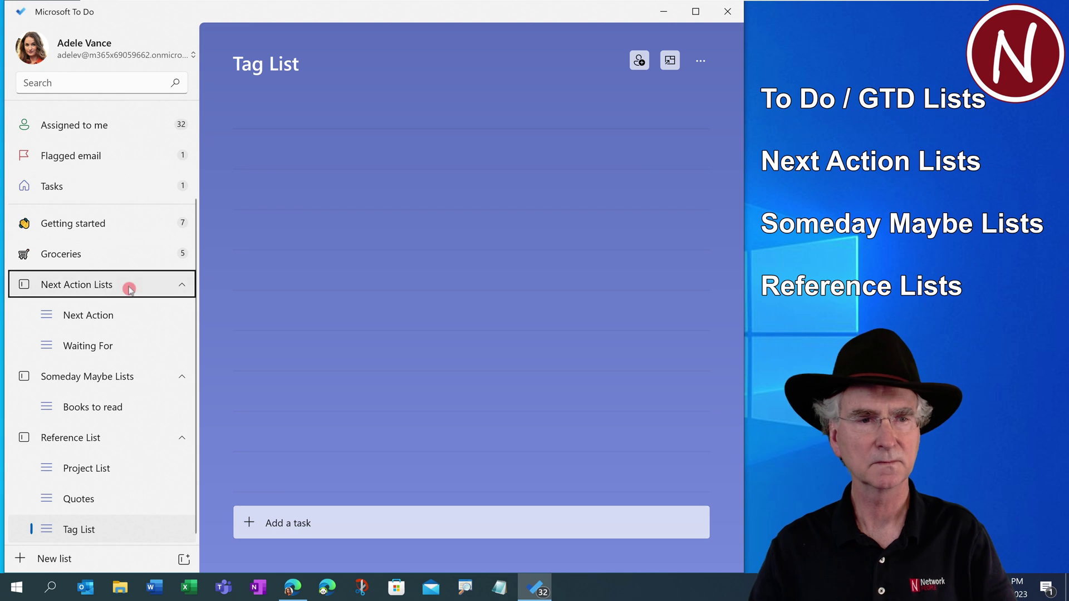